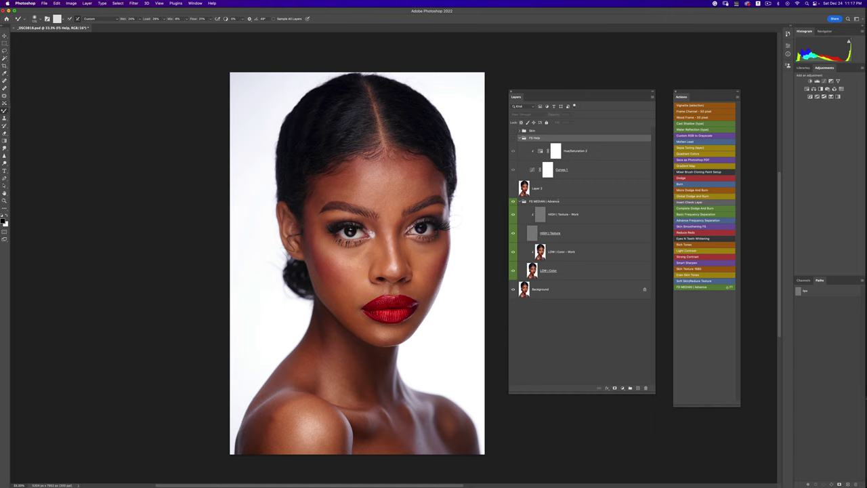
Step: Select the Mixer Brush tool and examine the skin on the model's face up close
click(4, 111)
click(31, 126)
key(z)
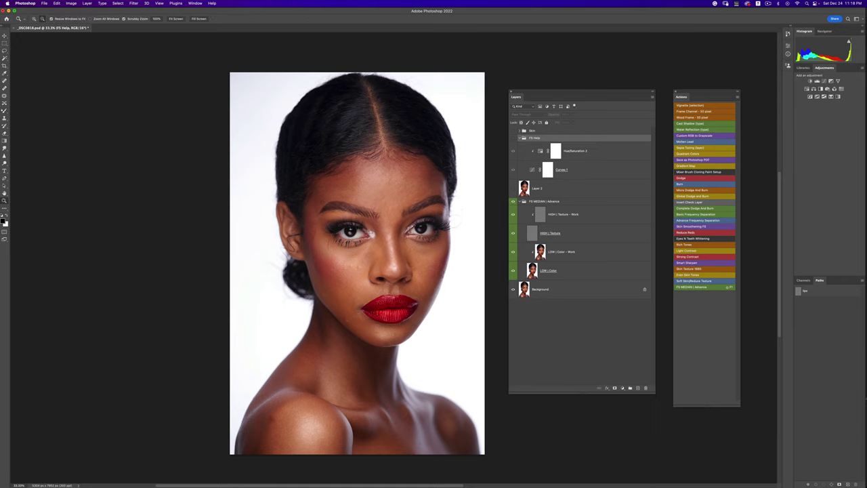
key(alt)
click(402, 252)
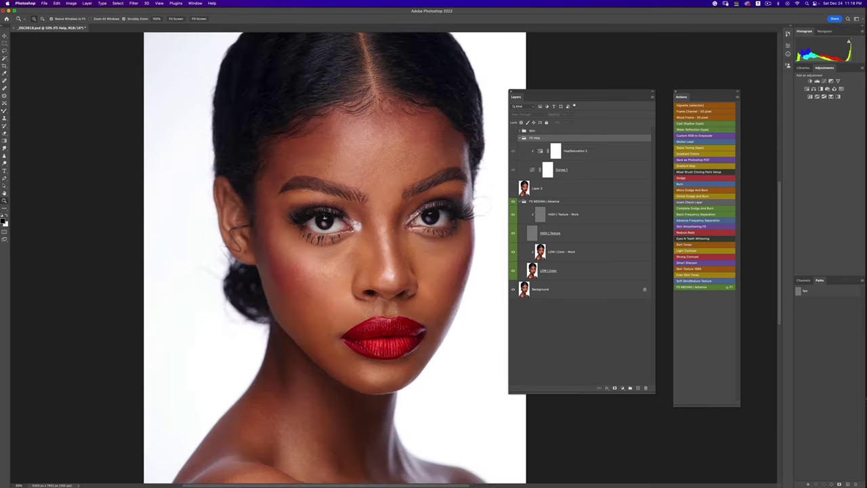
key(b)
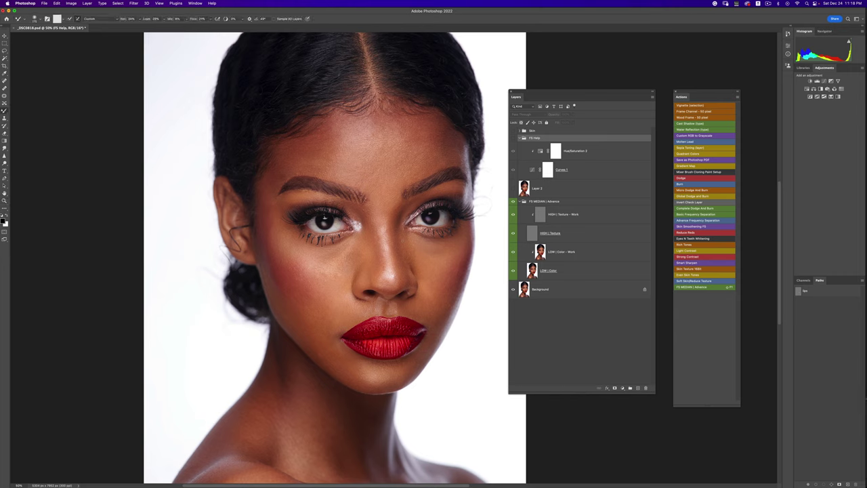
key(z)
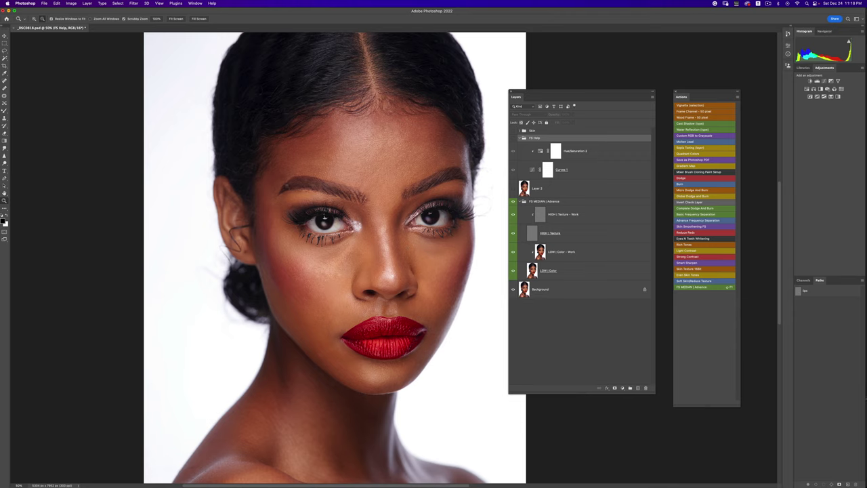
key(super+minus)
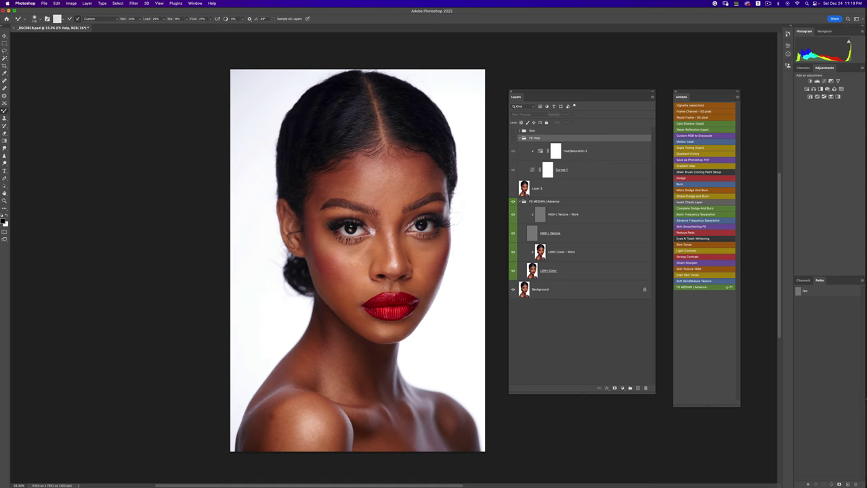
super+click(378, 229)
drag(378, 230, 378, 205)
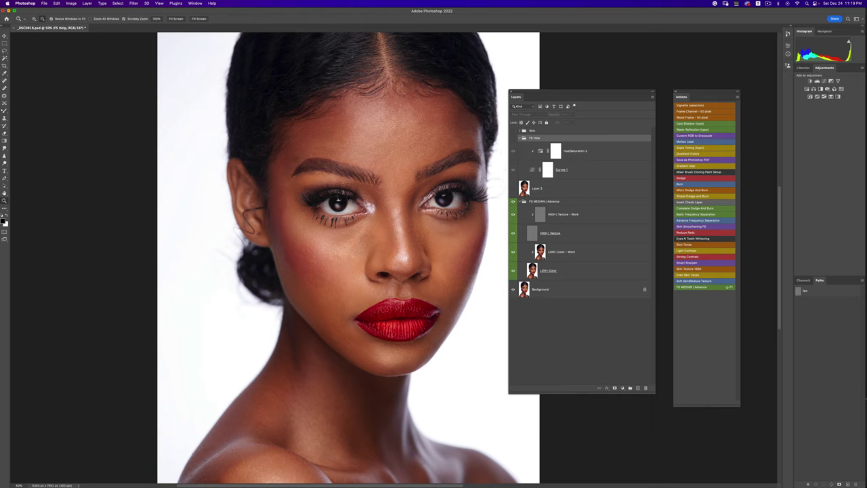
key(super+minus)
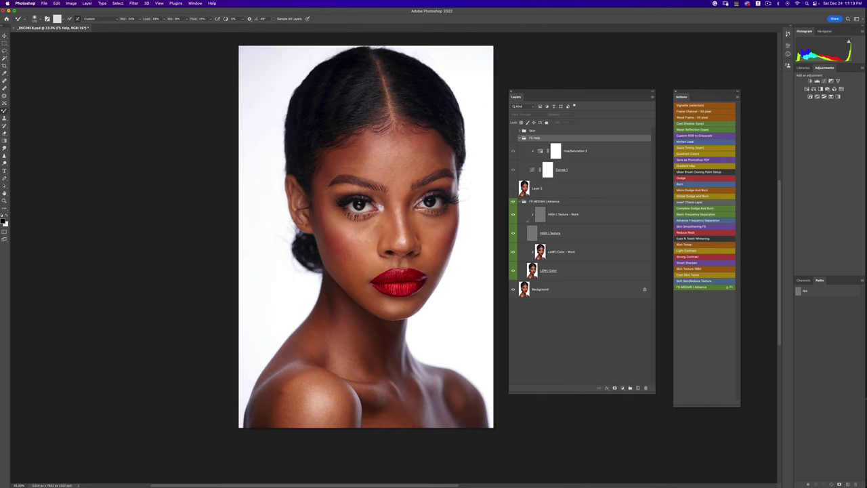
Step: Try a Mixer Brush stroke with an enlarged brush on the forehead of the LOW | Color - Work layer and undo it
click(566, 249)
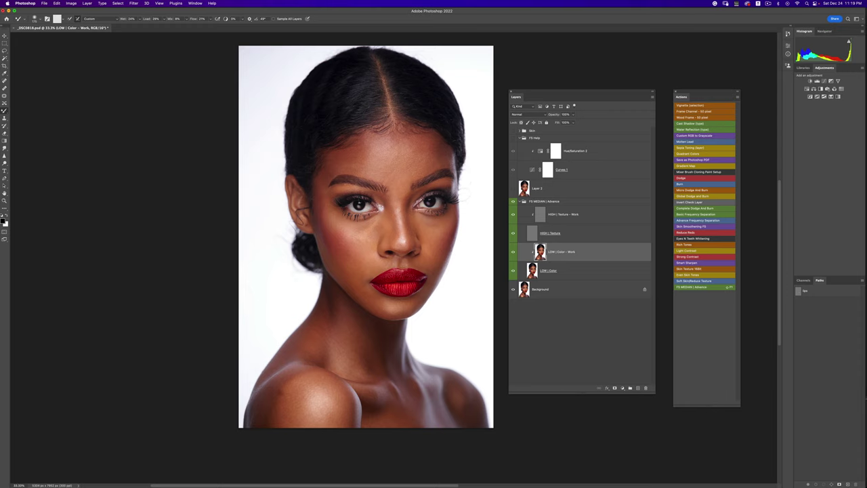
key(])
key(])
key(])
key(])
mouse_move(367, 151)
mouse_down()
mouse_move(376, 162)
mouse_move(377, 150)
mouse_move(369, 172)
mouse_up()
key(x)
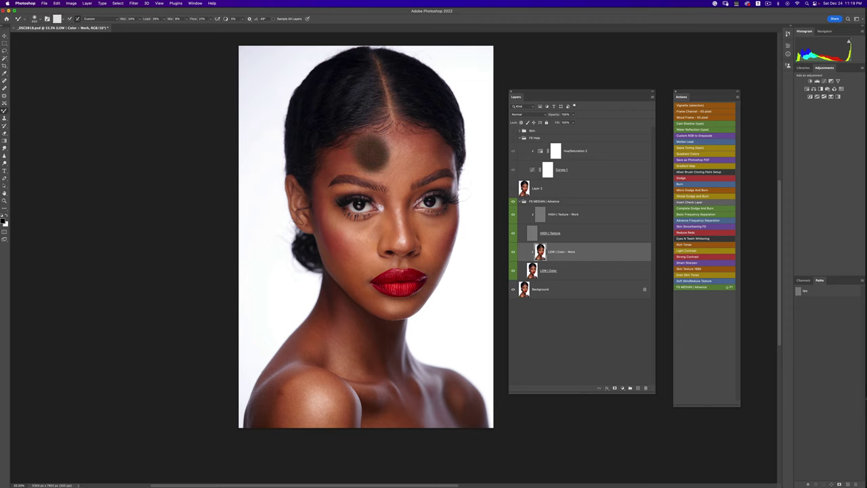
key(super+z)
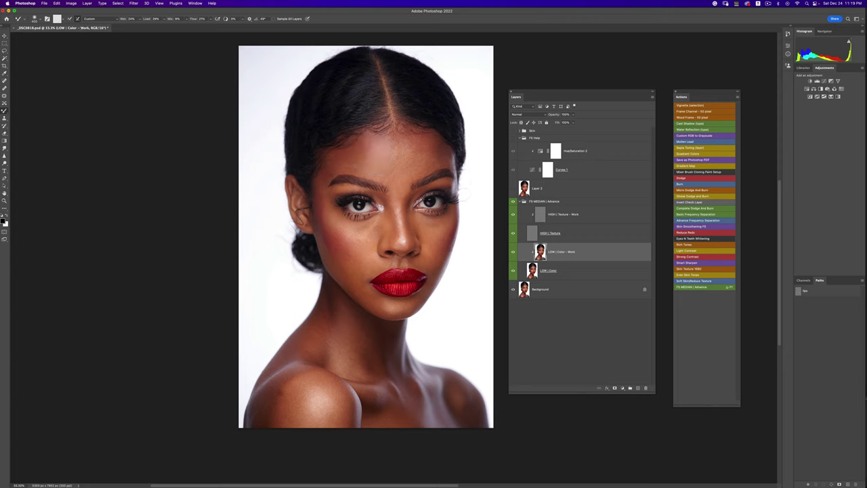
Step: Try a much wider Mixer Brush smear from the forehead down over the brow and eye, and undo it
key(super+z)
mouse_move(372, 156)
mouse_down()
mouse_move(367, 179)
mouse_move(379, 163)
mouse_move(366, 195)
mouse_up()
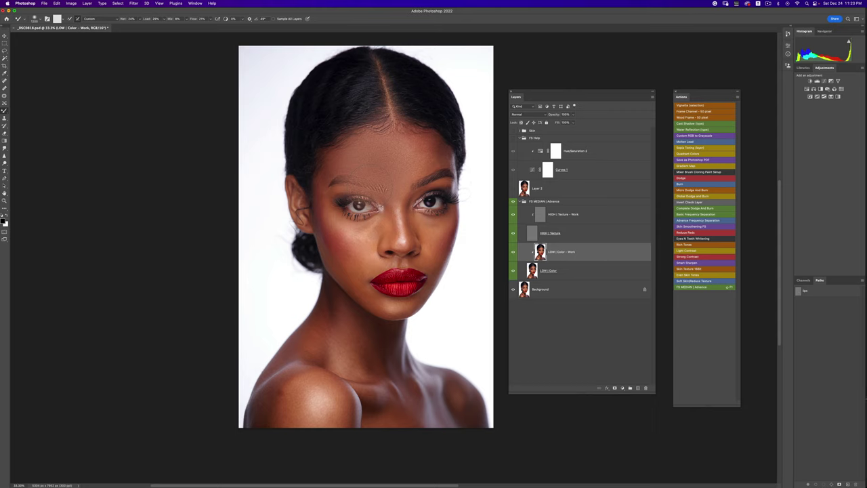
key(super+z)
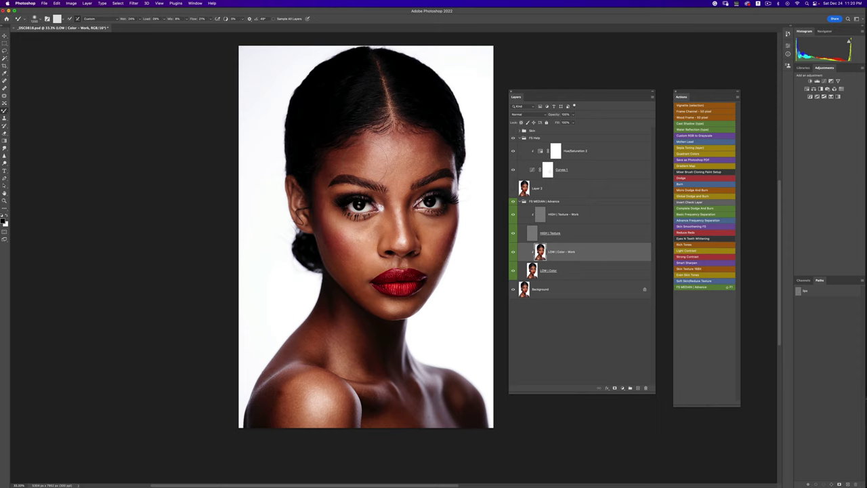
Step: Review the settings of the Curves and Hue/Saturation adjustment layers inside the FS Help group
double_click(547, 170)
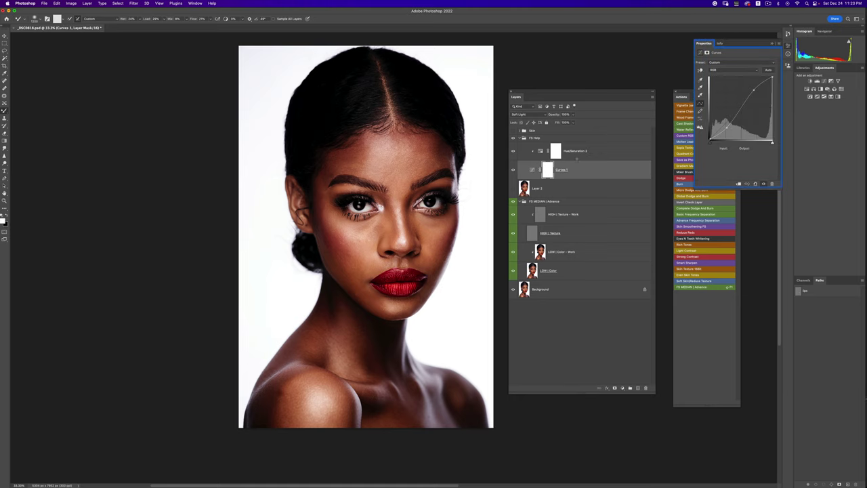
double_click(533, 156)
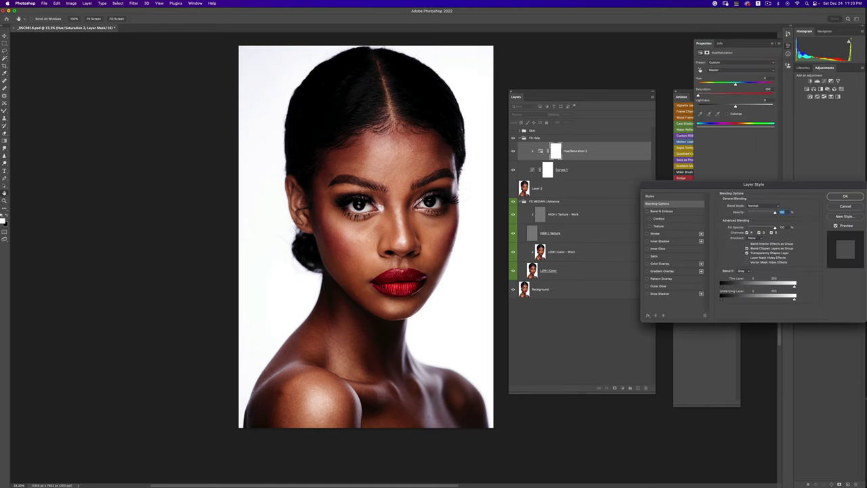
key(Escape)
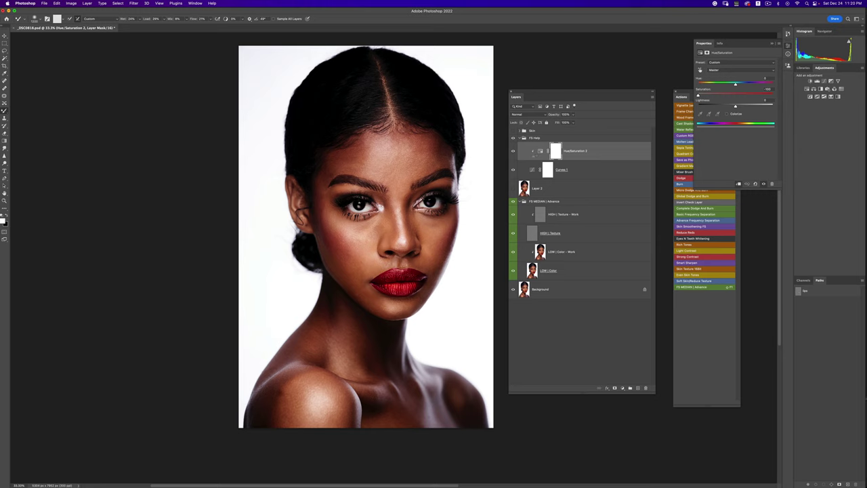
click(540, 153)
Step: Select the FS Help group and collapse it
click(520, 138)
click(520, 138)
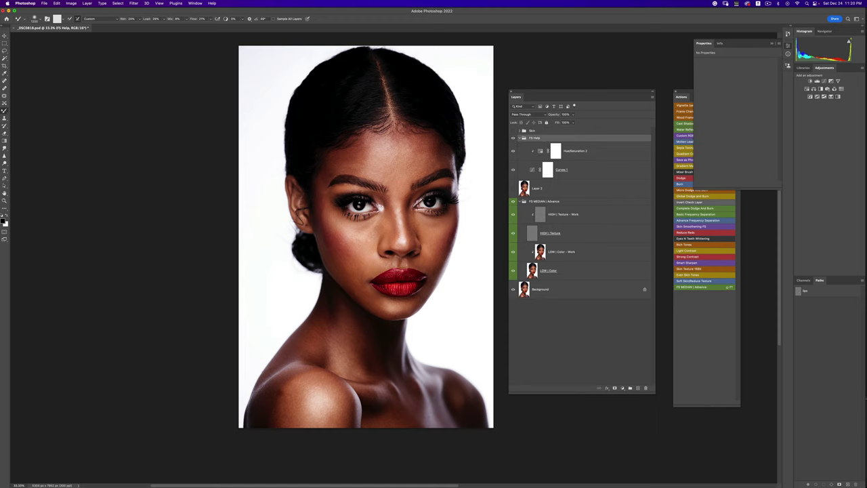
click(520, 139)
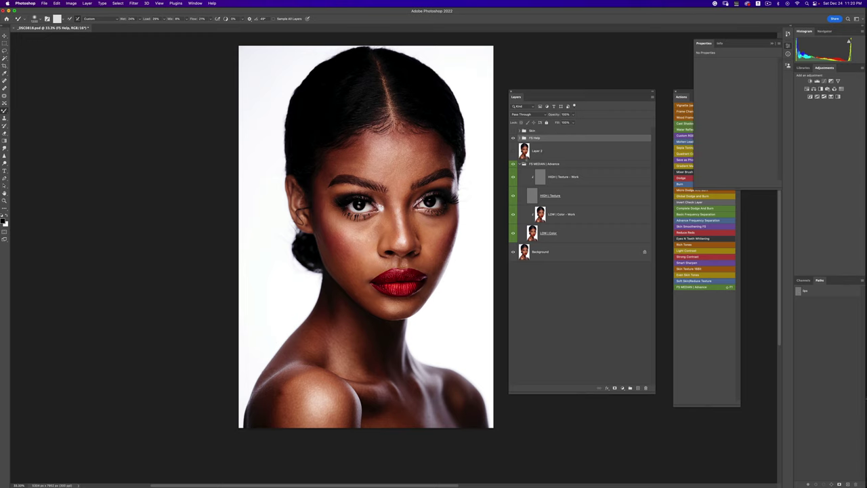
Step: Add a new empty layer above the FS Help group and switch to the regular Brush tool
key(super+shift+alt+n)
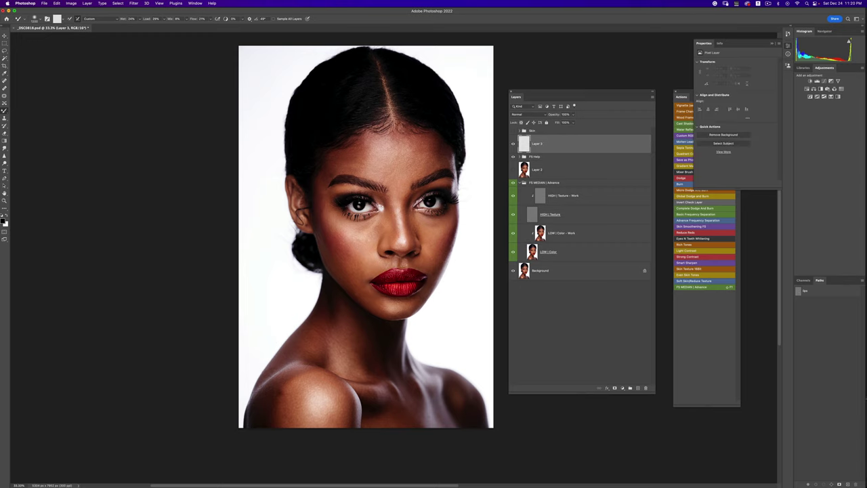
right_click(4, 110)
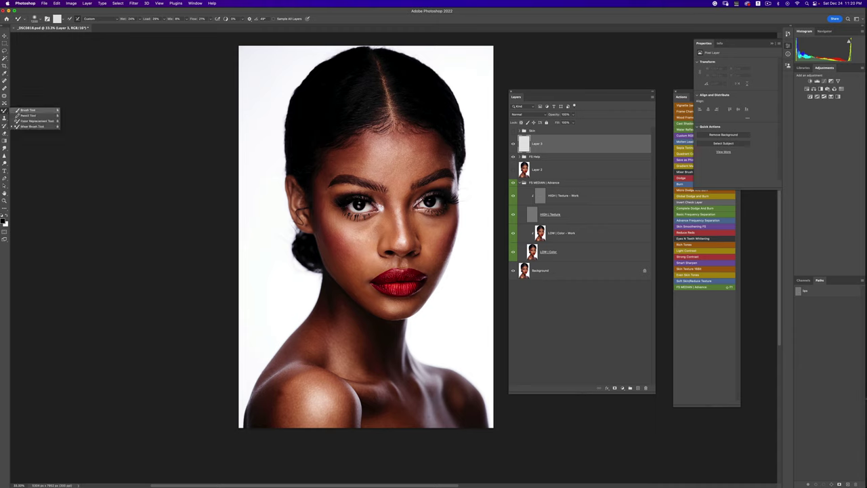
click(27, 109)
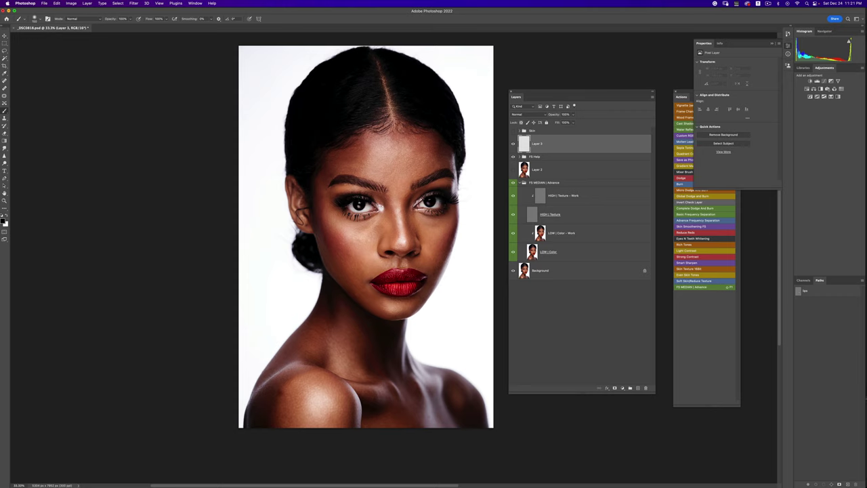
key(z)
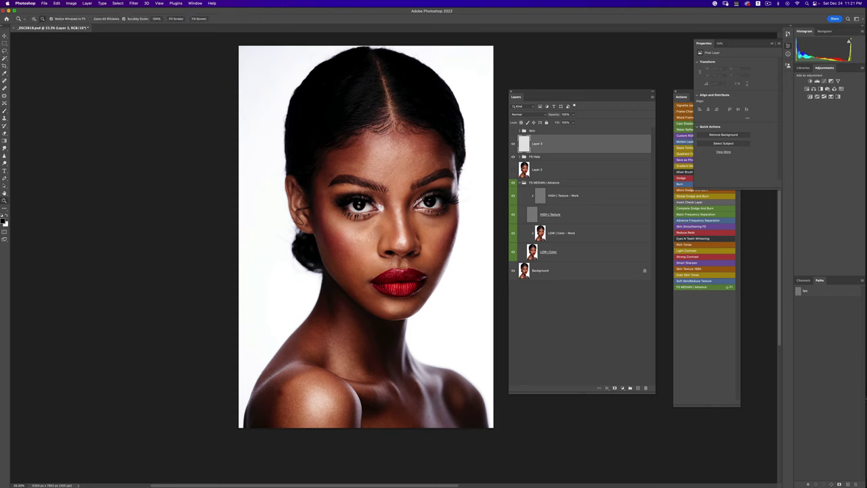
alt+click(386, 198)
alt+click(386, 199)
alt+click(386, 199)
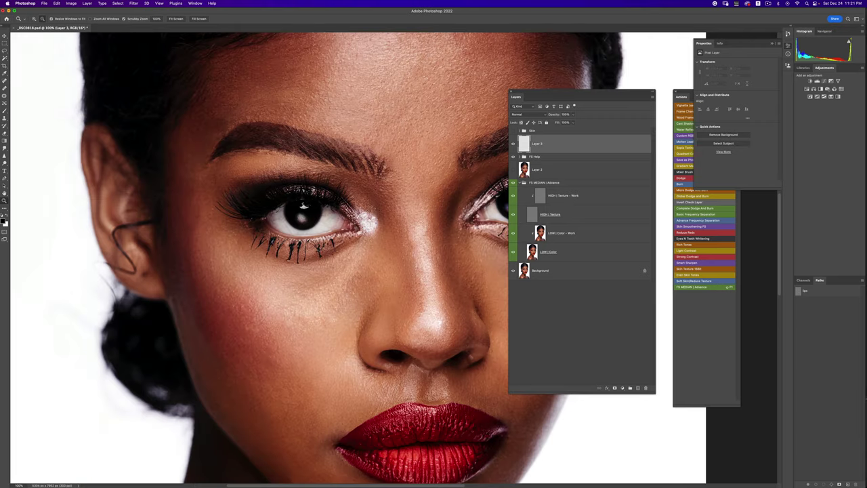
alt+click(386, 195)
alt+click(387, 195)
alt+click(386, 194)
key(b)
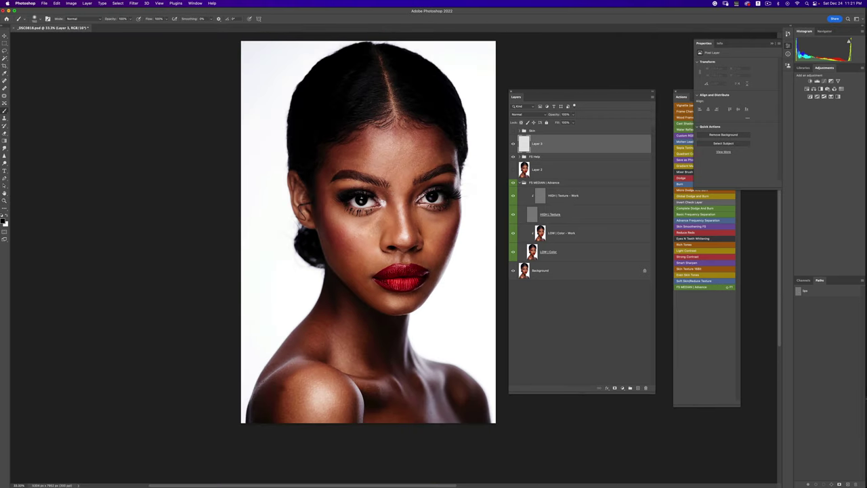
drag(386, 195, 388, 212)
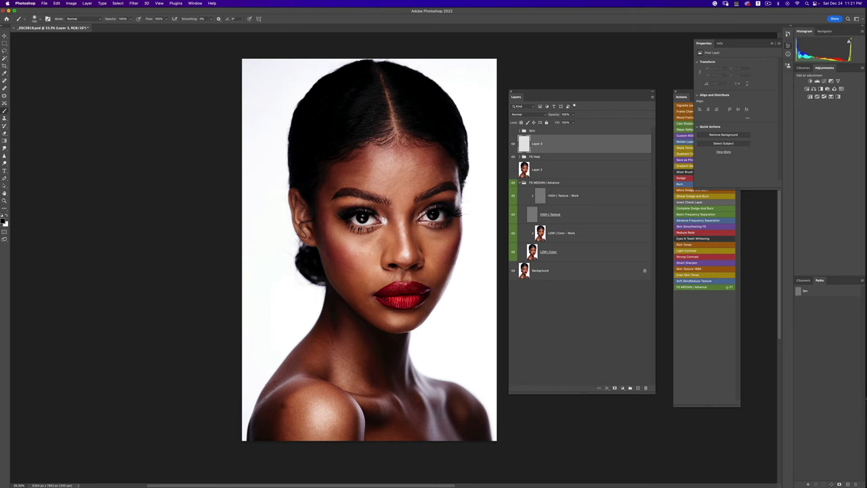
Step: Try painting soft black, low-flow brush strokes over the forehead on the new layer, and delete that layer
click(166, 19)
click(311, 21)
key(bracketleft)
key(bracketright)
click(376, 179)
mouse_move(376, 179)
mouse_down()
mouse_move(359, 179)
mouse_move(352, 159)
mouse_move(360, 157)
mouse_move(351, 184)
mouse_up()
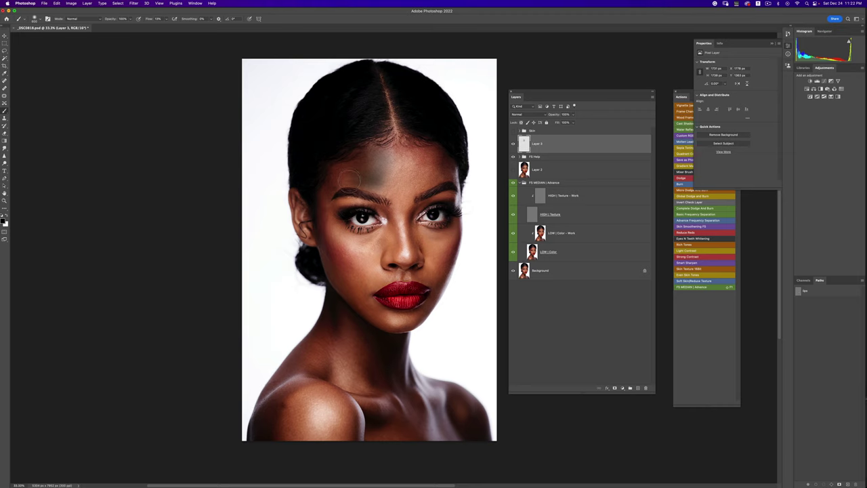
mouse_move(348, 181)
mouse_down()
mouse_move(360, 179)
mouse_move(344, 174)
mouse_move(349, 162)
mouse_move(359, 162)
mouse_up()
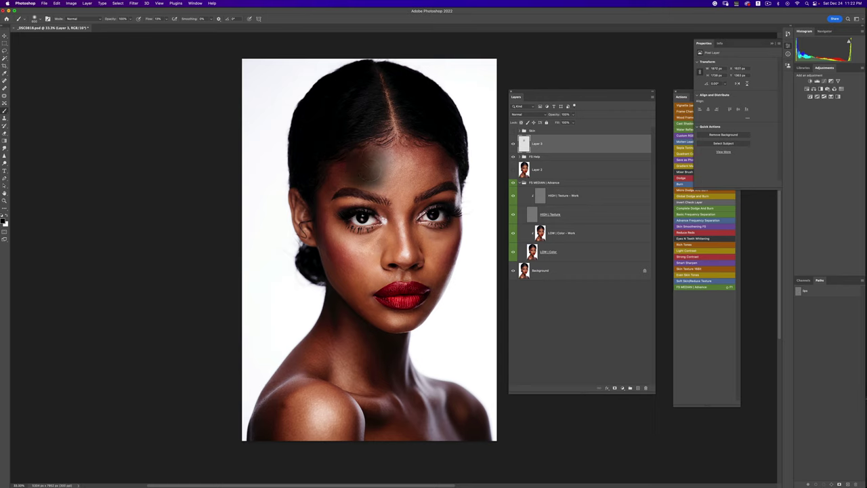
key(Delete)
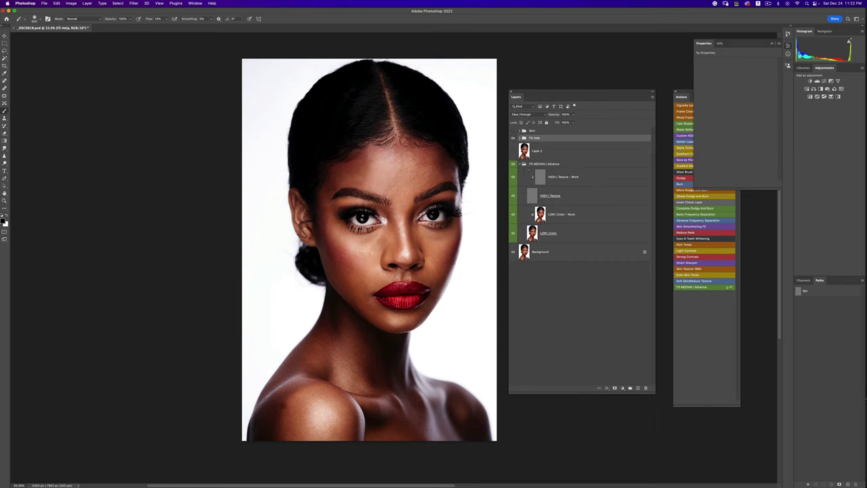
Step: Make LOW | Color - Work the active layer and select the Mixer Brush tool
click(561, 214)
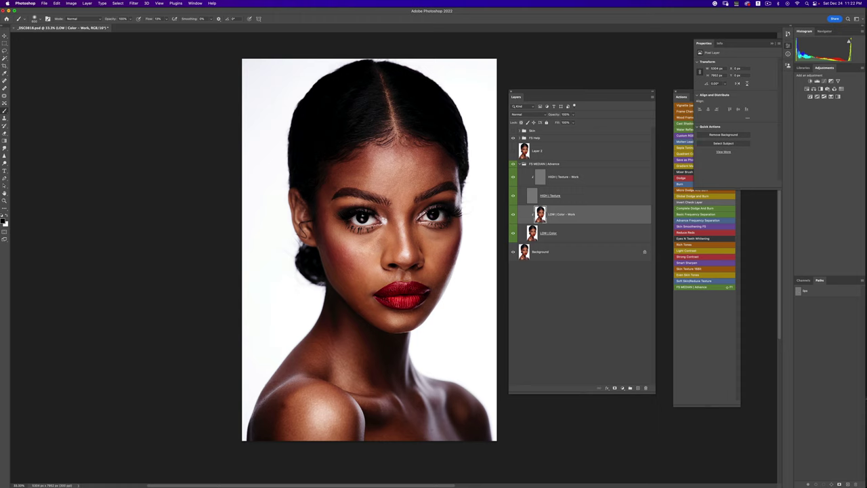
right_click(5, 111)
click(31, 127)
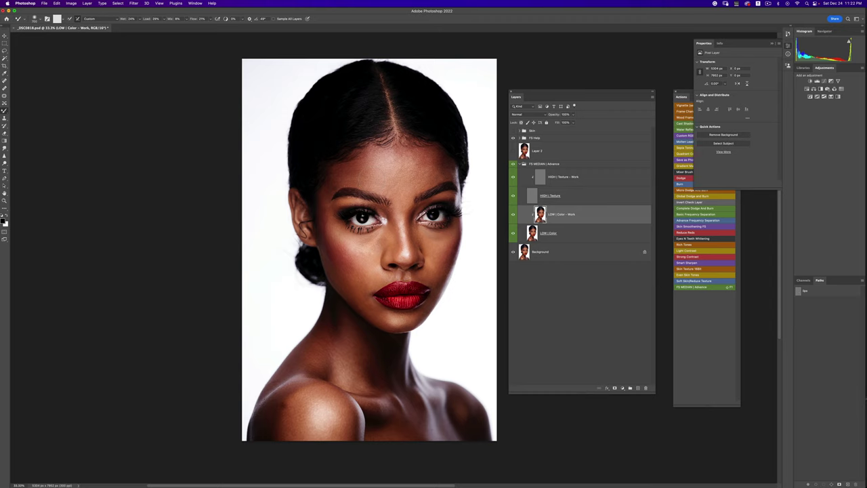
click(514, 215)
drag(365, 163, 365, 163)
Step: Switch to the regular Brush tool and set the foreground colour to pure red
right_click(4, 111)
click(27, 110)
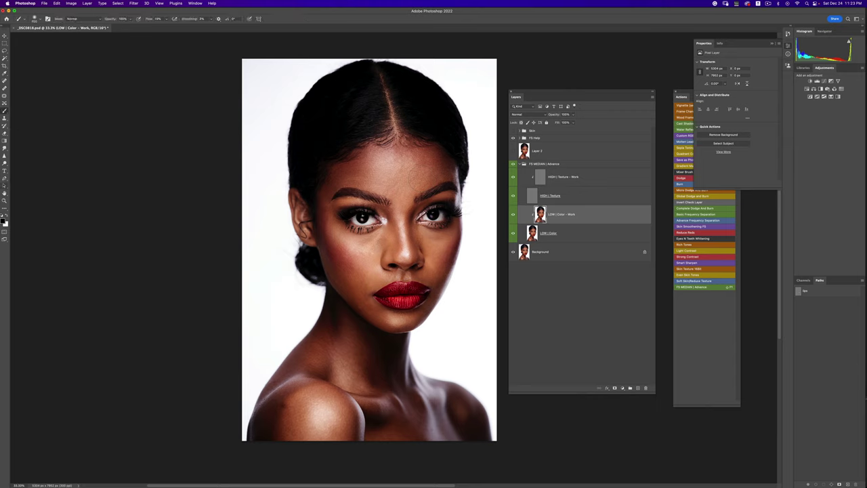
click(4, 221)
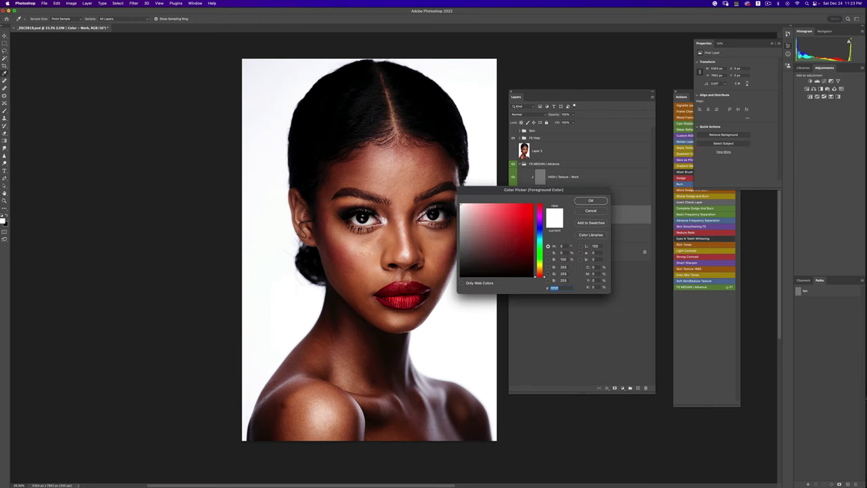
drag(511, 261, 534, 204)
click(591, 200)
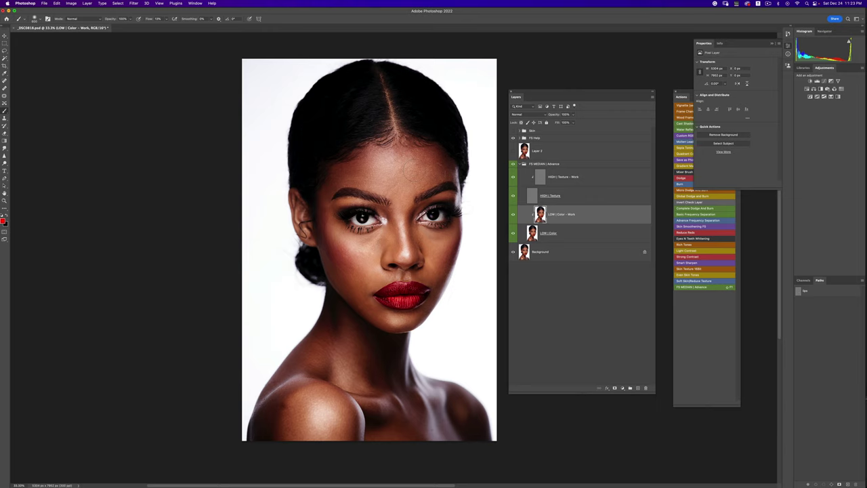
Step: Try painting red strokes on the forehead of the LOW | Color - Work layer and undo them
mouse_move(410, 170)
mouse_down()
mouse_move(428, 179)
mouse_move(406, 184)
mouse_move(421, 169)
mouse_move(405, 165)
mouse_move(428, 157)
mouse_move(410, 193)
mouse_move(400, 166)
mouse_move(407, 159)
mouse_up()
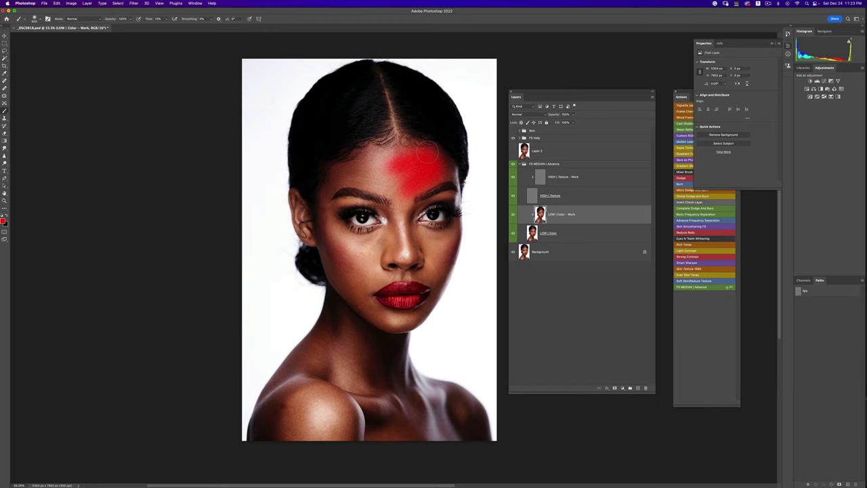
drag(421, 166, 414, 189)
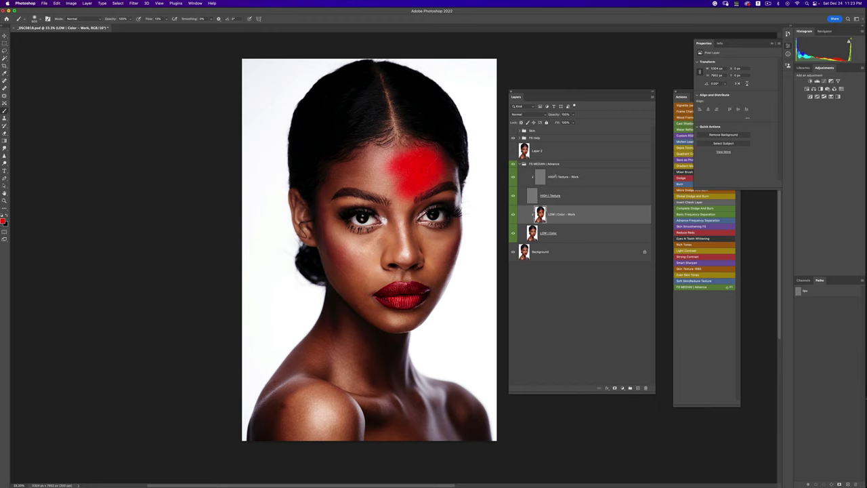
key(super+z)
key(super+z)
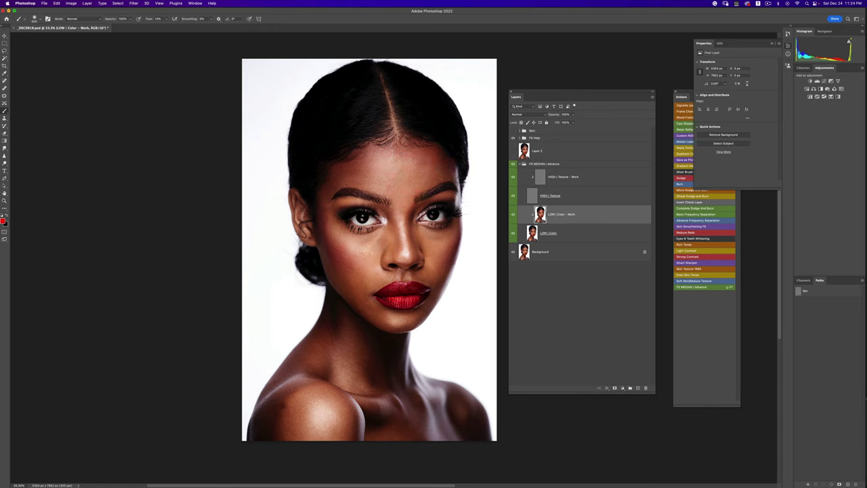
Step: Switch to the Mixer Brush tool, reduce its size, and try a blending stroke on the forehead before undoing it
right_click(5, 111)
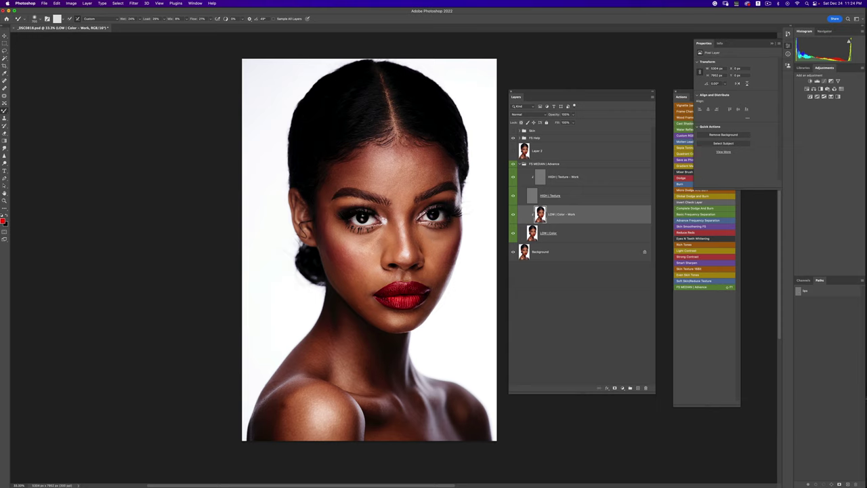
key([)
drag(410, 174, 420, 171)
key(super+z)
Step: Compare the retouch by toggling the LOW | Color - Work layer and, with the FS Help group temporarily hidden, Layer 2
click(513, 215)
click(514, 215)
click(513, 138)
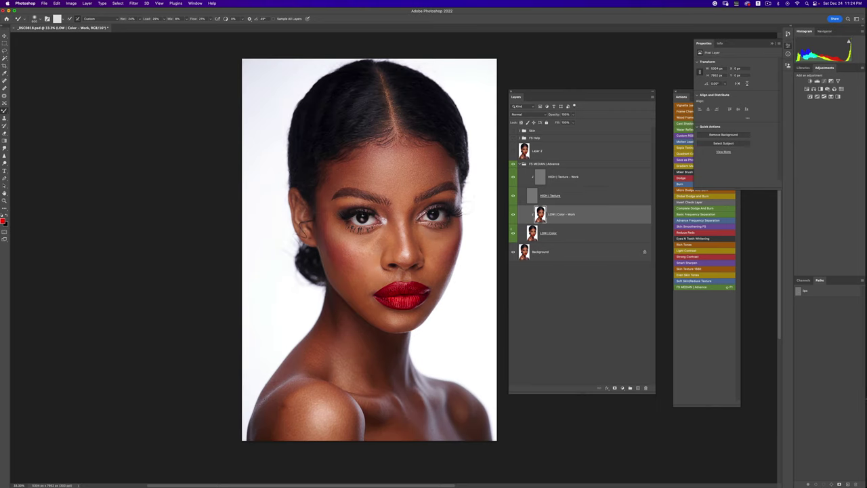
mouse_move(398, 152)
mouse_down()
mouse_move(363, 163)
mouse_move(400, 153)
mouse_up()
click(513, 151)
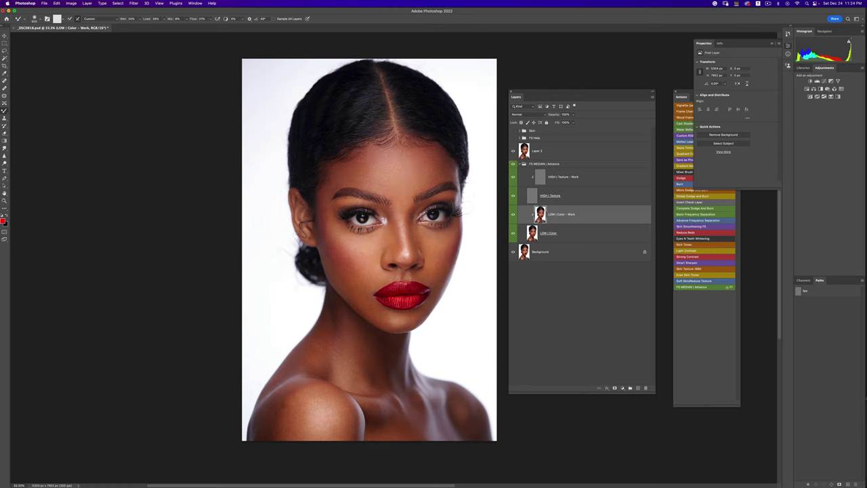
click(513, 150)
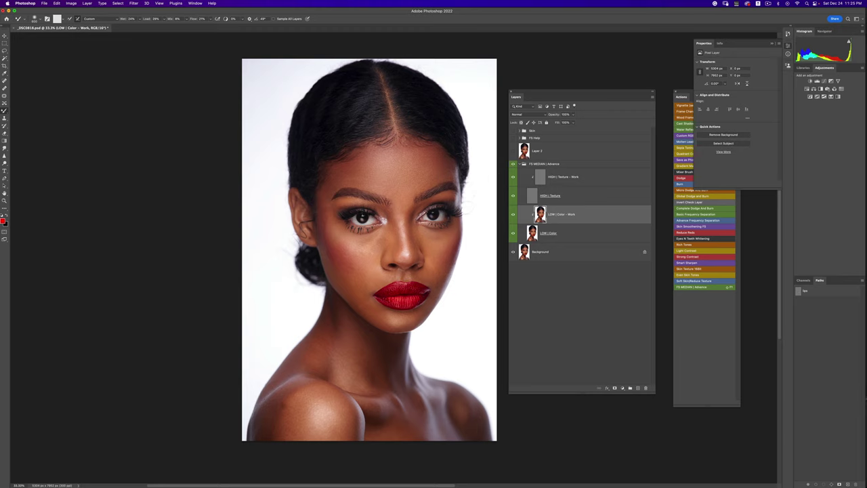
click(513, 138)
Step: Inspect the face up close, blend the skin beneath the eye beside the nose, and compare with LOW | Color - Work hidden
key(z)
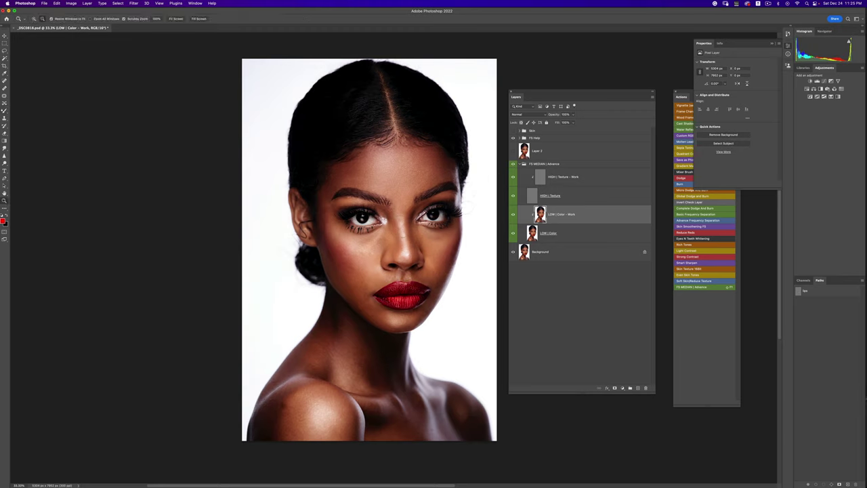
click(377, 269)
click(377, 269)
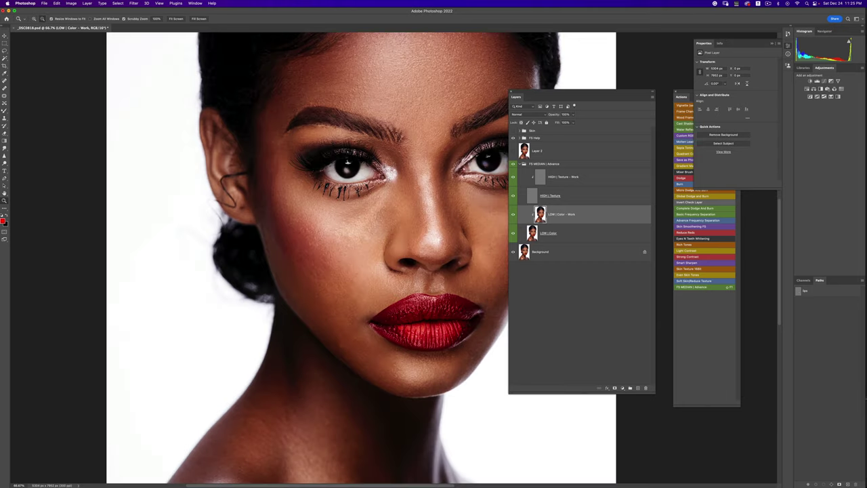
alt+click(374, 224)
alt+click(374, 224)
drag(374, 224, 368, 247)
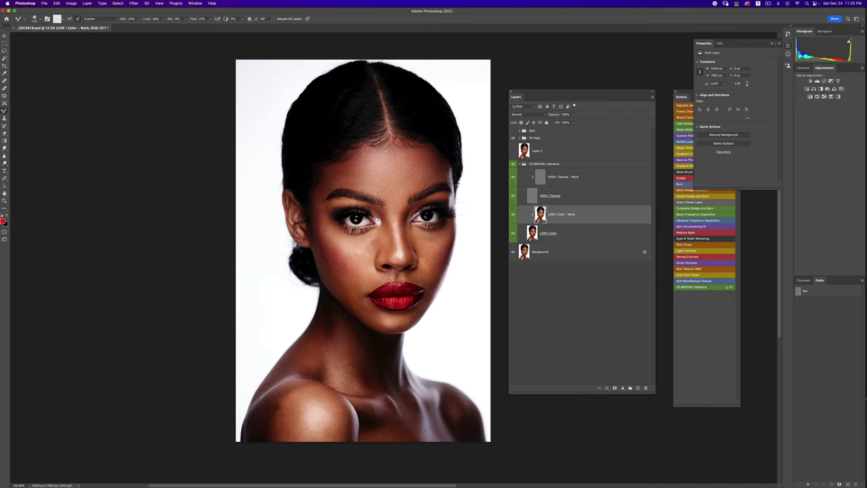
click(514, 215)
click(515, 217)
Step: Switch to the regular Brush tool and raise its flow for solid red strokes
click(4, 111)
click(27, 108)
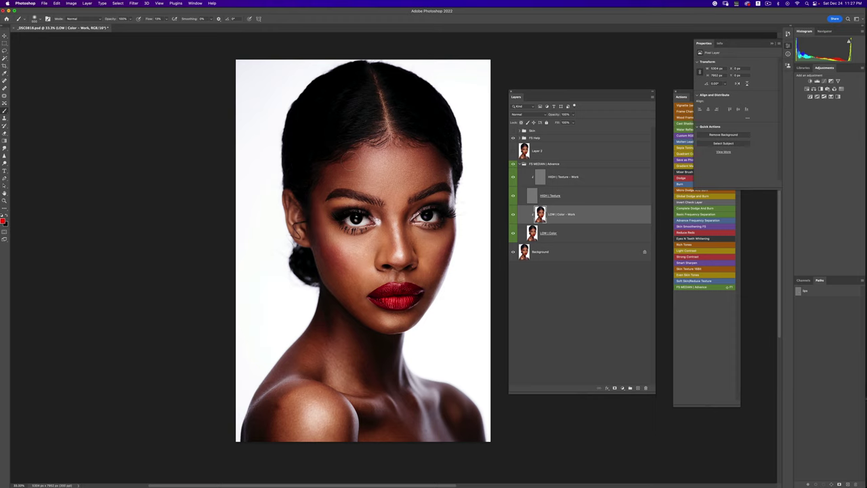
click(166, 18)
click(315, 42)
Step: Try drawing red direction arrows over the forehead, temple and cheek on the LOW | Color - Work layer
drag(375, 181, 351, 182)
mouse_move(350, 183)
mouse_down()
mouse_move(362, 188)
mouse_move(377, 165)
mouse_up()
drag(369, 161, 371, 170)
drag(427, 157, 402, 161)
drag(402, 161, 440, 170)
drag(441, 170, 425, 178)
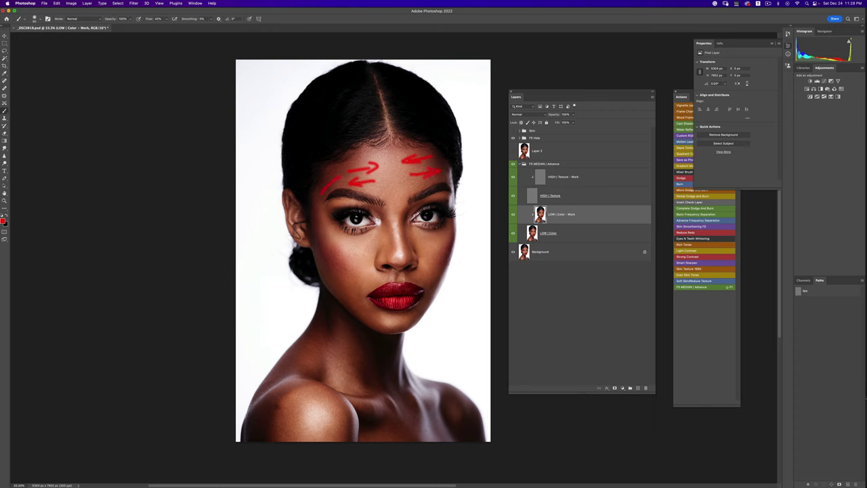
drag(323, 192, 317, 201)
drag(346, 273, 344, 285)
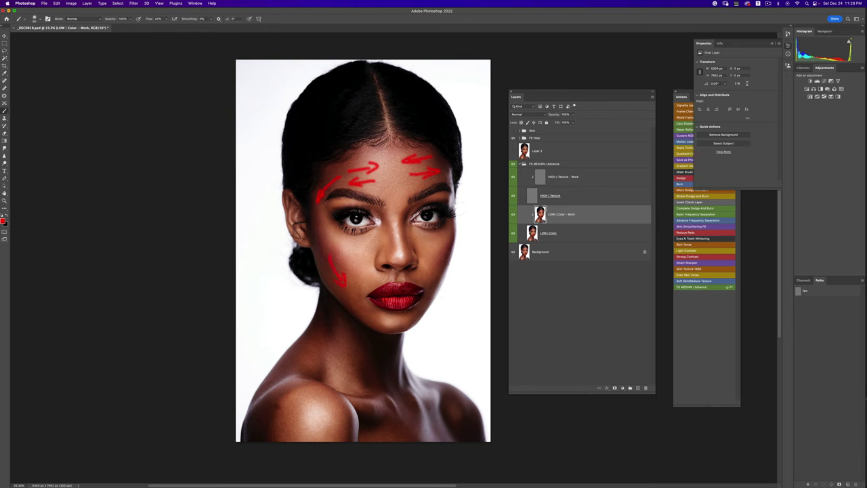
mouse_move(353, 254)
mouse_down()
mouse_move(349, 267)
mouse_move(335, 259)
mouse_move(352, 246)
mouse_up()
drag(351, 250, 344, 258)
Step: Undo the red arrows drawn on the LOW | Color - Work layer
key(super+z)
key(super+z)
key(super+z)
key(super+z)
key(super+z)
key(super+z)
key(super+z)
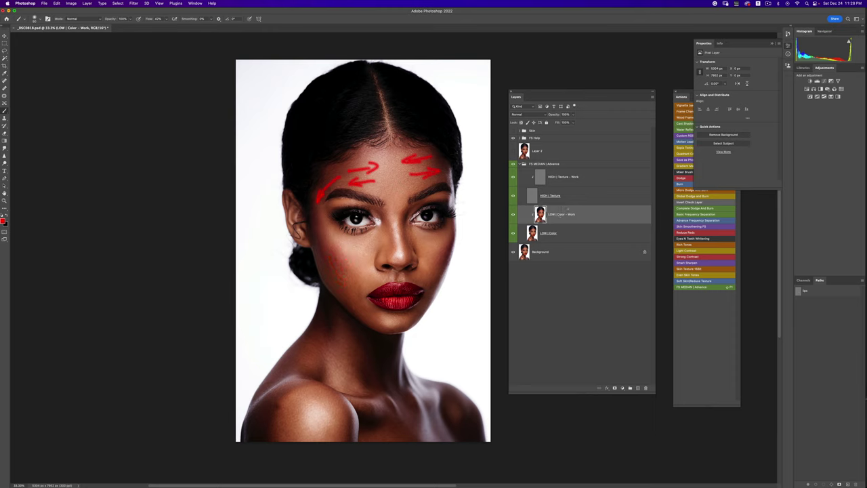
key(super+z)
key(super+z)
key(super+z)
key(super+z)
key(super+z)
key(super+z)
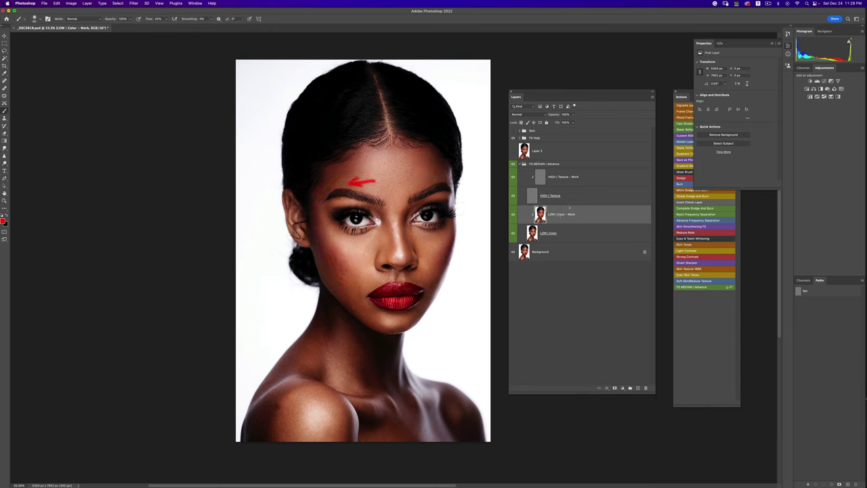
Step: Undo the remaining red stroke on the forehead and add a new empty layer directly above Layer 2
click(561, 151)
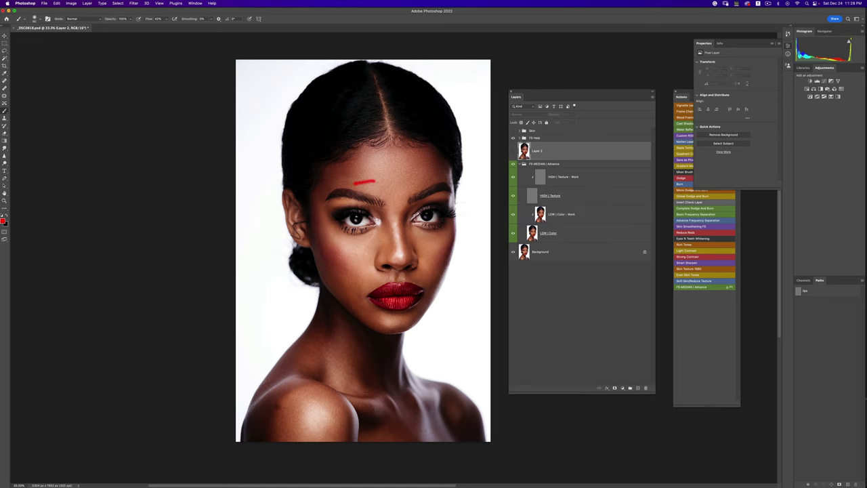
click(638, 388)
key(super+z)
key(super+z)
click(638, 388)
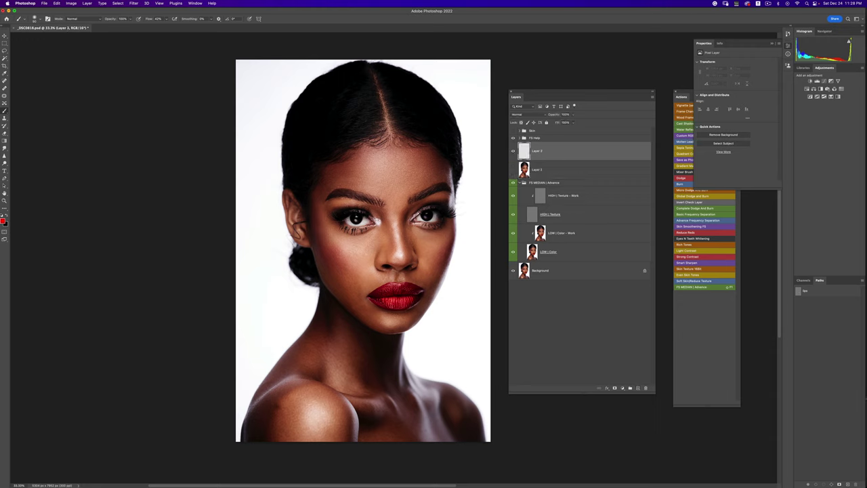
Step: Draw red direction arrows on both sides of the forehead and between the eyebrows on the new layer
mouse_move(354, 182)
mouse_down()
mouse_move(372, 181)
mouse_move(345, 182)
mouse_move(371, 184)
mouse_move(366, 171)
mouse_up()
mouse_move(430, 163)
mouse_down()
mouse_move(412, 162)
mouse_move(427, 179)
mouse_up()
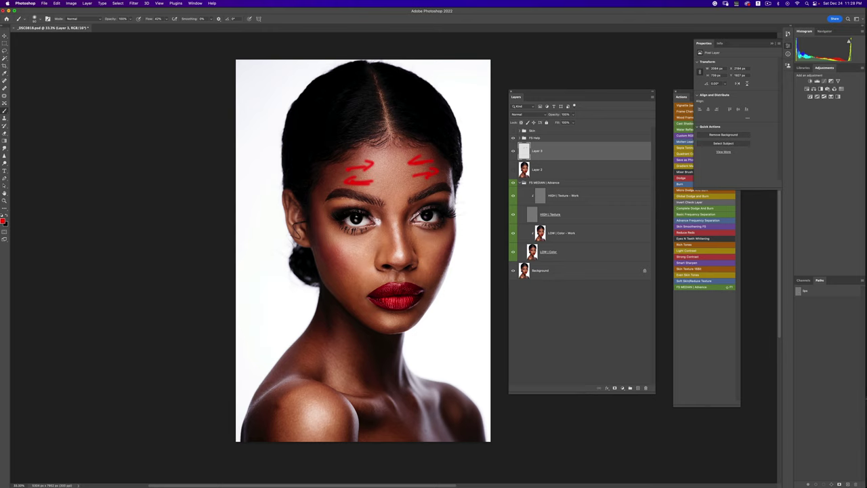
drag(388, 180, 389, 198)
mouse_move(383, 191)
mouse_down()
mouse_move(389, 202)
mouse_move(399, 179)
mouse_move(406, 185)
mouse_up()
Step: Switch to the Mixer Brush tool and make the LOW | Color - Work layer active
right_click(4, 110)
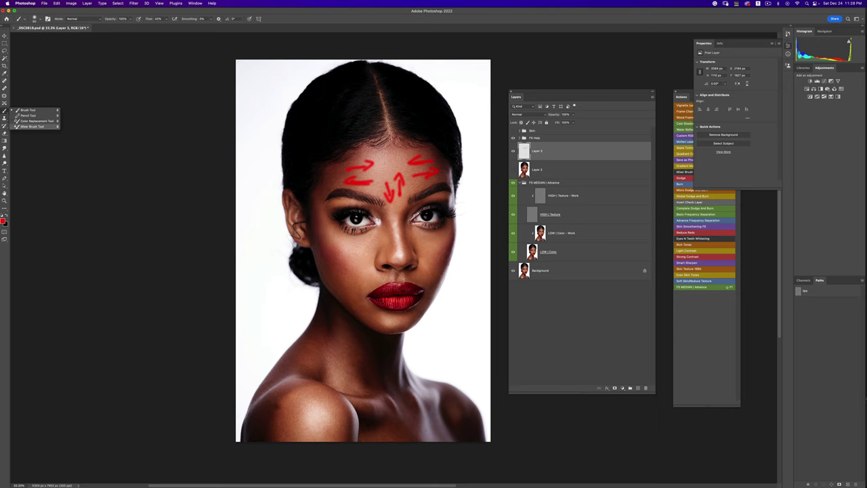
click(29, 126)
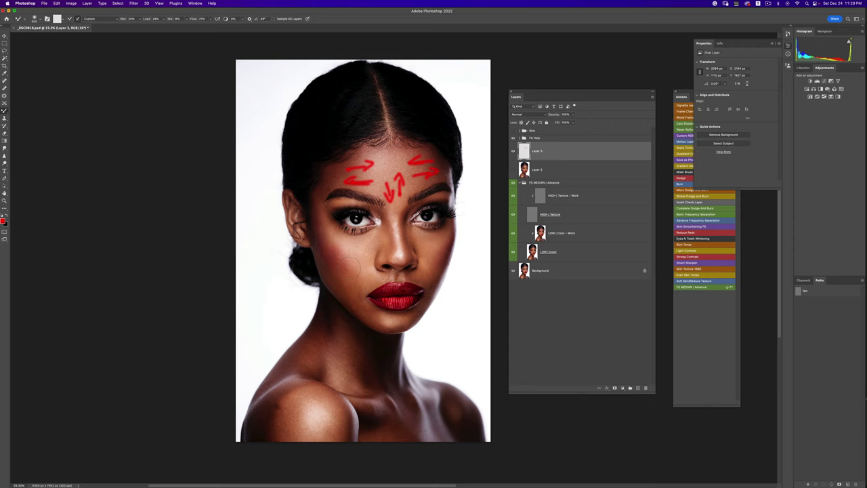
click(557, 238)
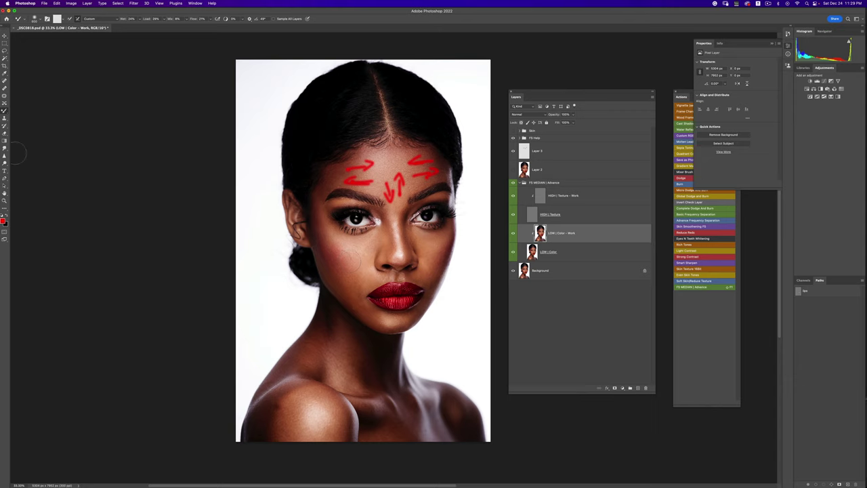
Step: Return to Layer 3 with the regular Brush tool and draw red arrows on the cheek at the image's left
right_click(4, 110)
click(27, 110)
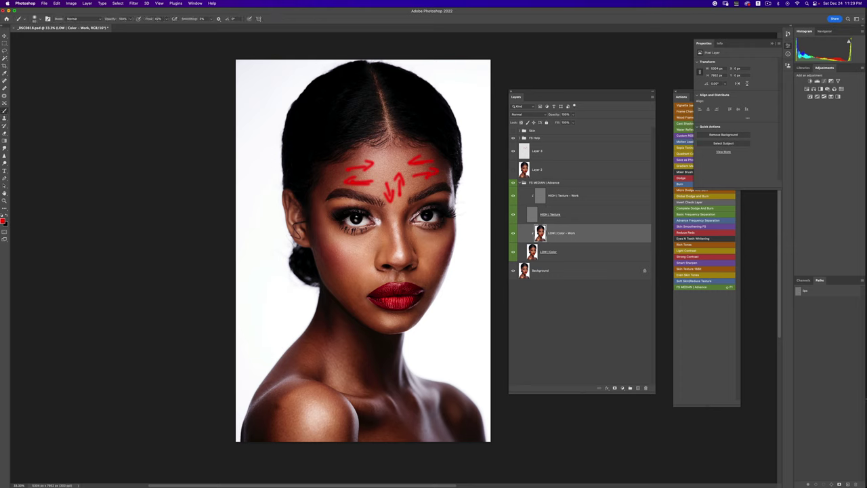
click(528, 148)
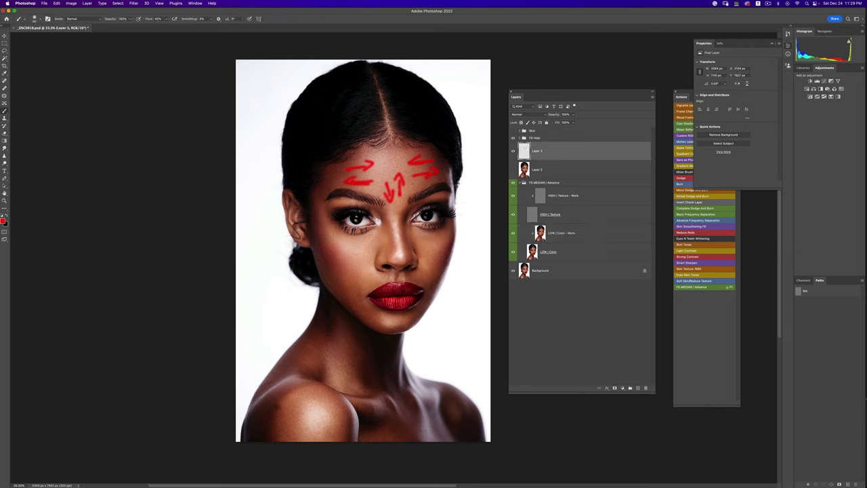
drag(351, 270, 327, 246)
Step: Hide the red arrows on Layer 3 and make LOW | Color - Work active with the Mixer Brush tool
click(513, 151)
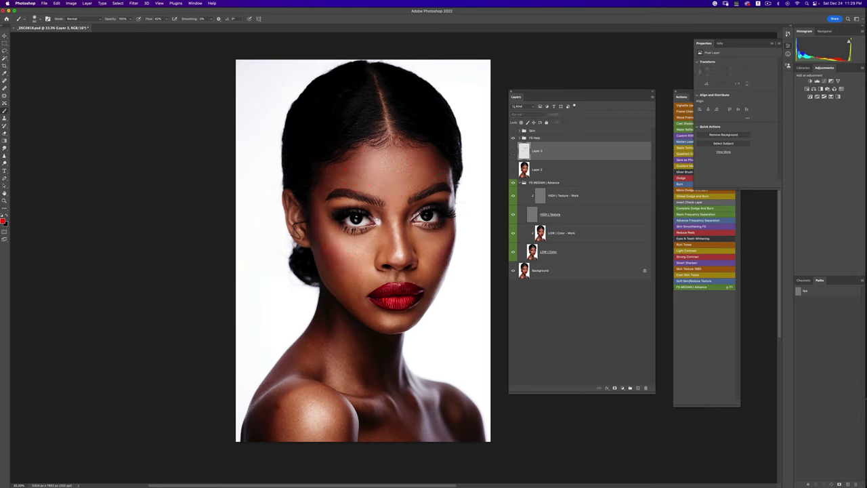
click(550, 237)
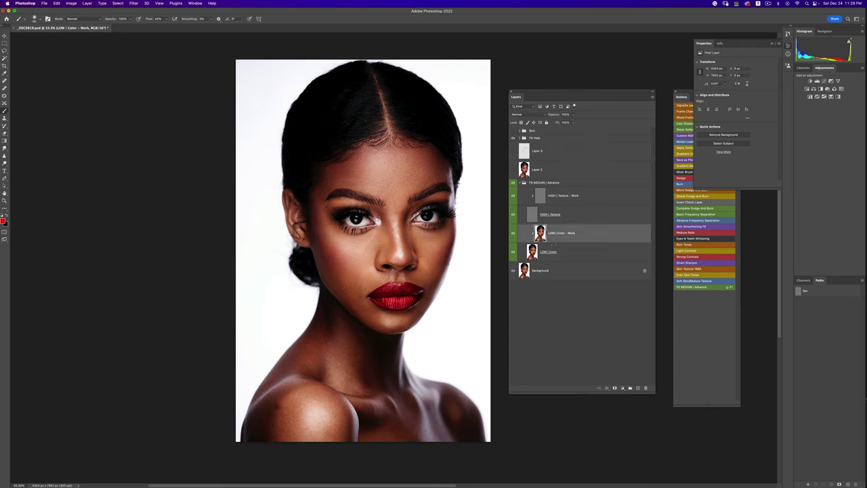
click(4, 111)
click(30, 127)
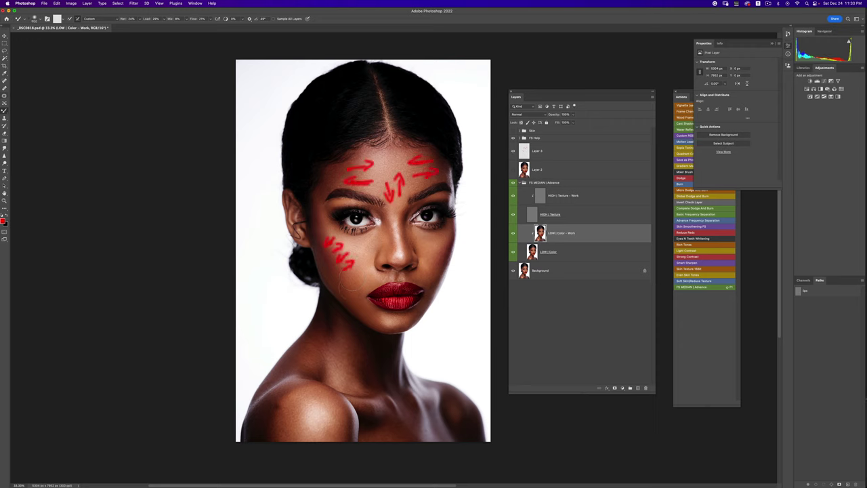
Step: Switch to the regular Brush tool and compare the portrait with LOW | Color - Work hidden and shown
right_click(4, 110)
click(27, 110)
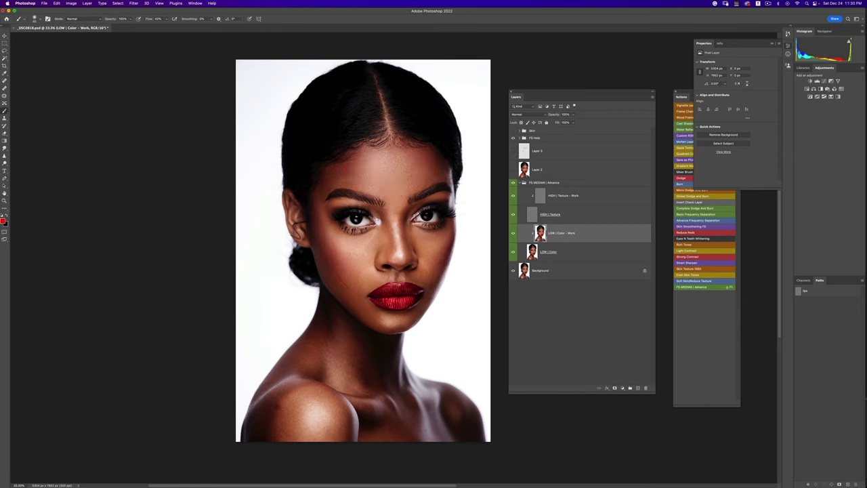
click(513, 234)
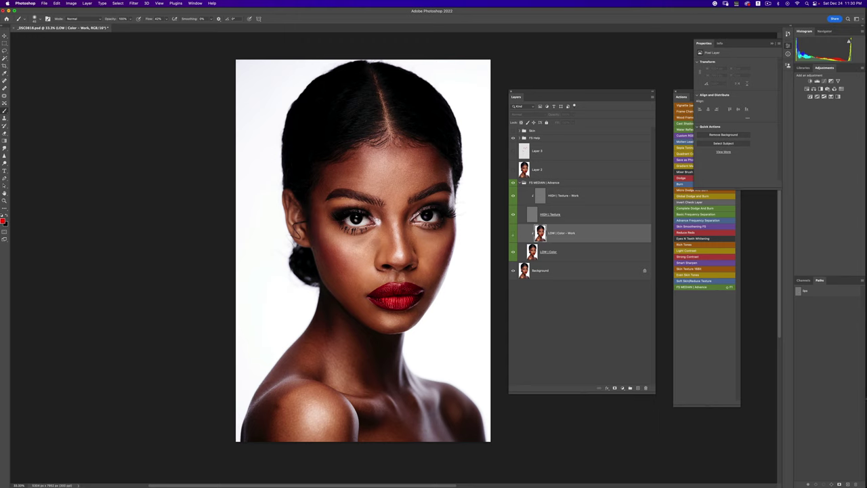
key(super+comma)
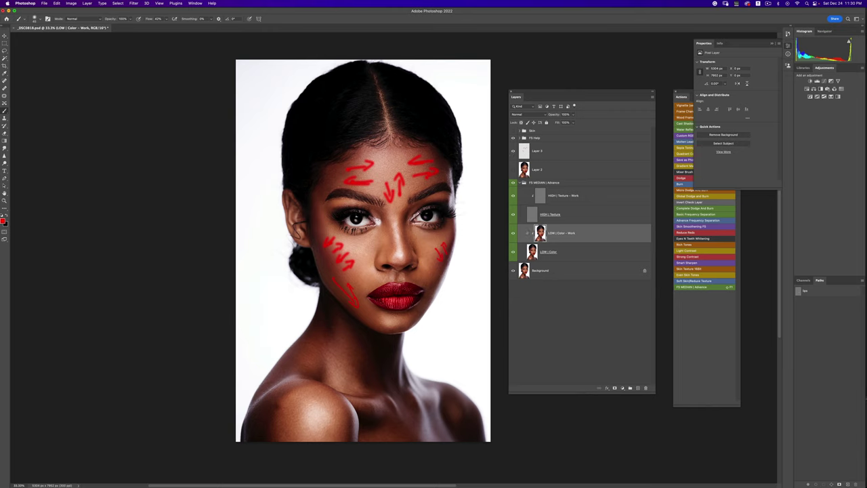
Step: Undo the red strokes painted along the jaw and the far cheek on LOW | Color - Work
key(super+z)
key(super+z)
key(super+z)
key(super+z)
Step: Draw red direction arrows along the jawline and on the cheek at the image's right on Layer 3, redoing unwanted strokes
click(539, 151)
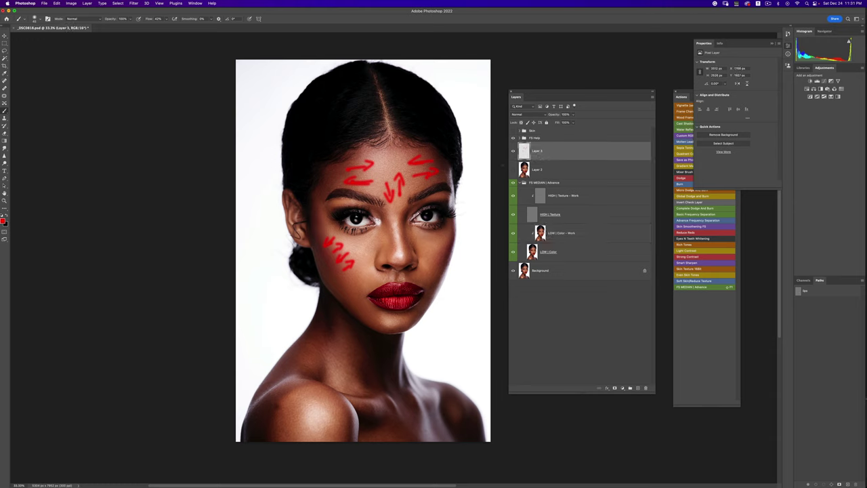
drag(348, 284, 355, 277)
key(super+z)
mouse_move(431, 264)
mouse_down()
mouse_move(430, 273)
mouse_move(429, 263)
mouse_up()
key(super+z)
mouse_move(428, 263)
mouse_down()
mouse_move(421, 270)
mouse_move(429, 258)
mouse_up()
Step: Make LOW | Color - Work active with the Mixer Brush tool while Layer 3 is hidden, and show Layer 3 again
click(514, 151)
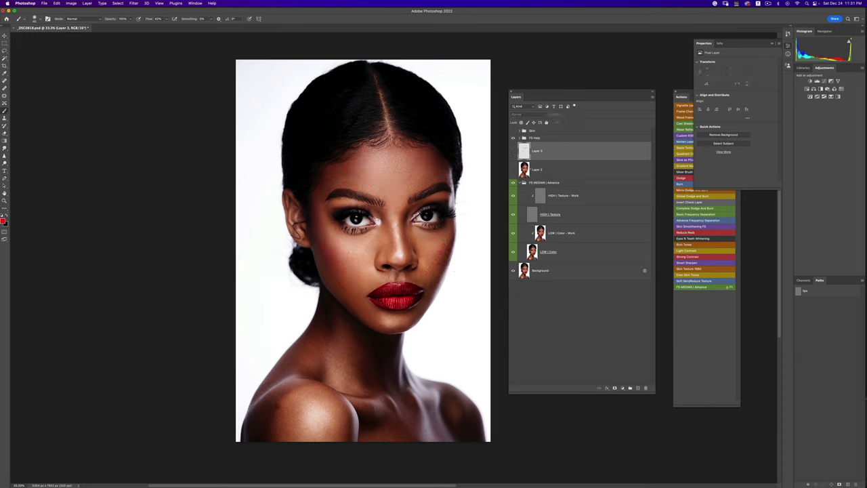
click(560, 239)
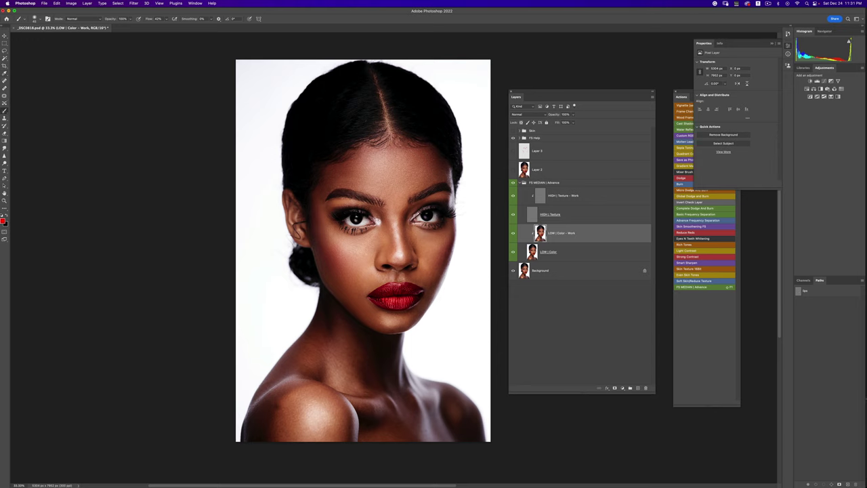
right_click(5, 111)
click(31, 126)
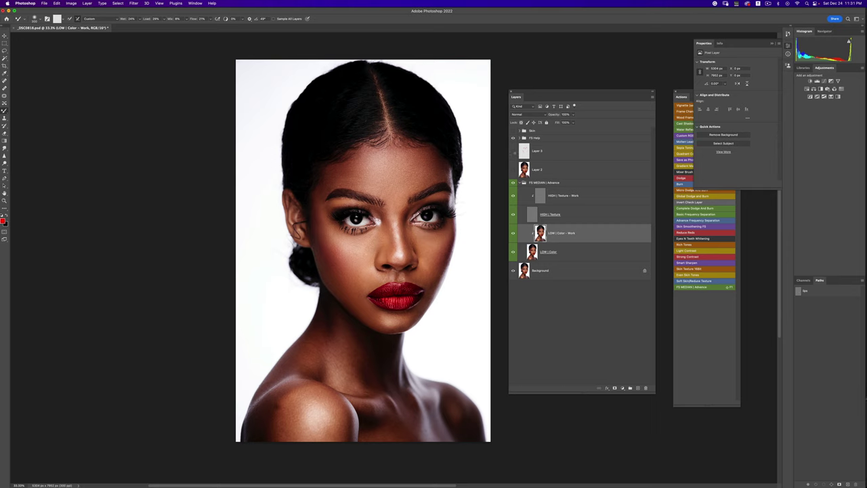
key(super+comma)
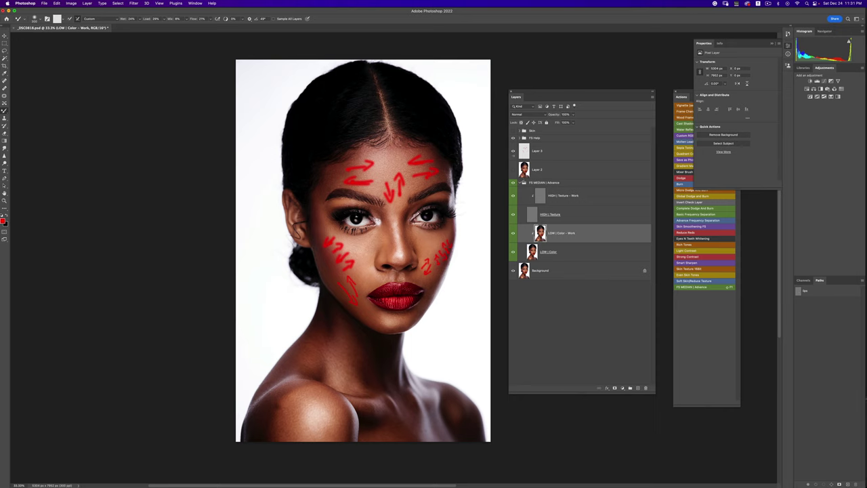
Step: Return to Layer 3 with the regular Brush tool and draw red arrows beneath the eye at the image's right
click(532, 156)
right_click(4, 110)
click(25, 109)
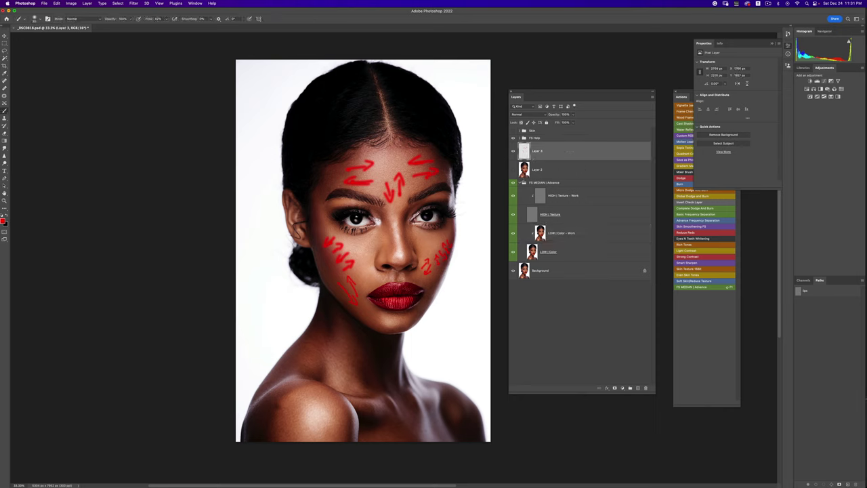
mouse_move(429, 239)
mouse_down()
mouse_move(424, 246)
mouse_move(427, 237)
mouse_move(435, 248)
mouse_up()
Step: Compare the portrait with and without the red arrows, leave Layer 3 hidden, and make LOW | Color - Work active
click(513, 150)
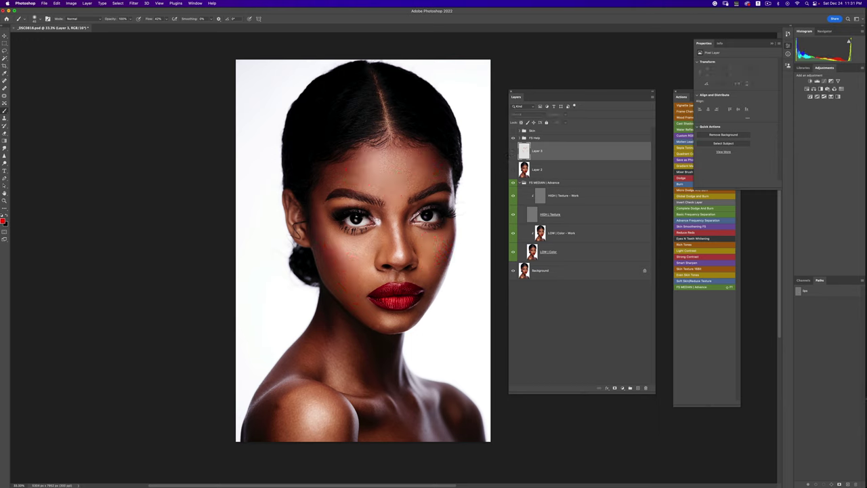
click(513, 151)
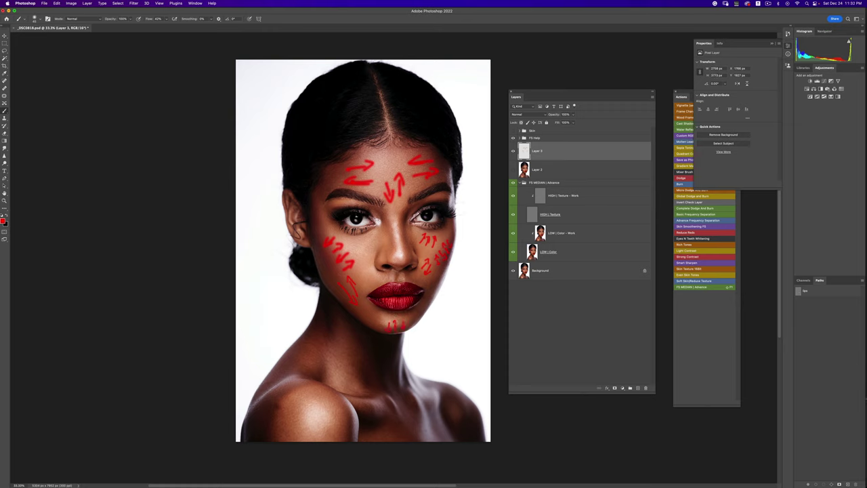
click(513, 151)
click(555, 234)
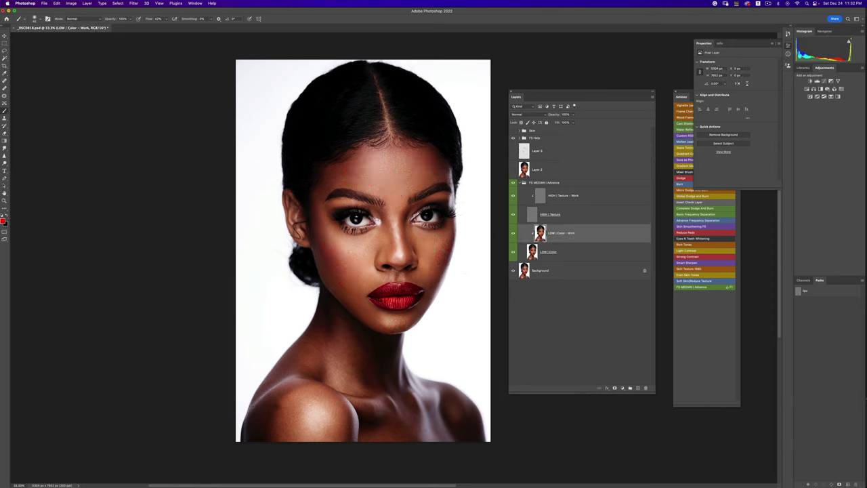
Step: Switch to the Mixer Brush tool and compare the portrait with the FS Help group hidden and shown, leaving the group visible
right_click(4, 111)
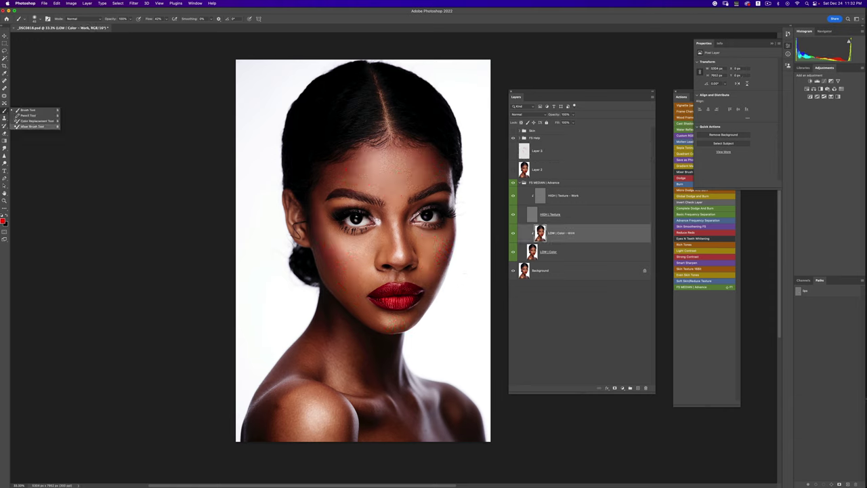
click(30, 127)
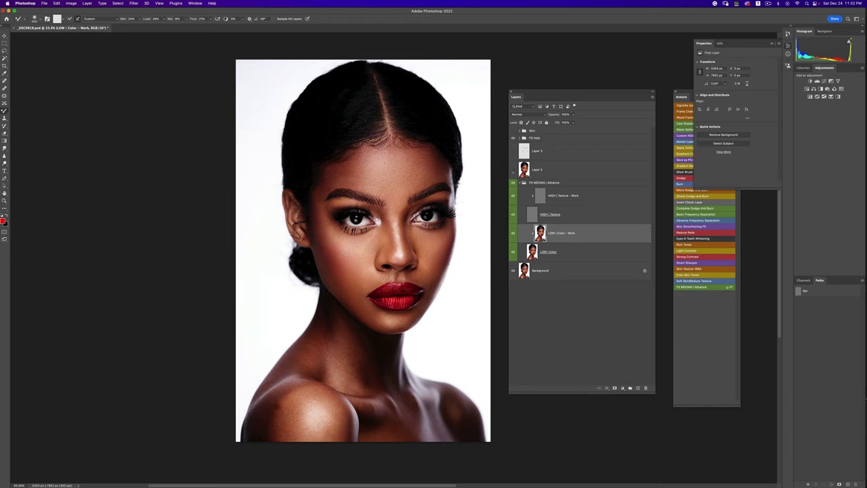
click(512, 138)
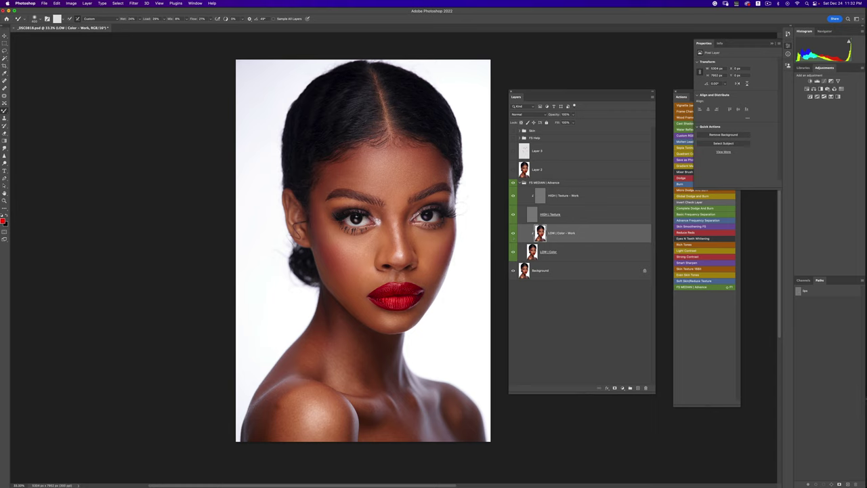
click(513, 151)
click(514, 138)
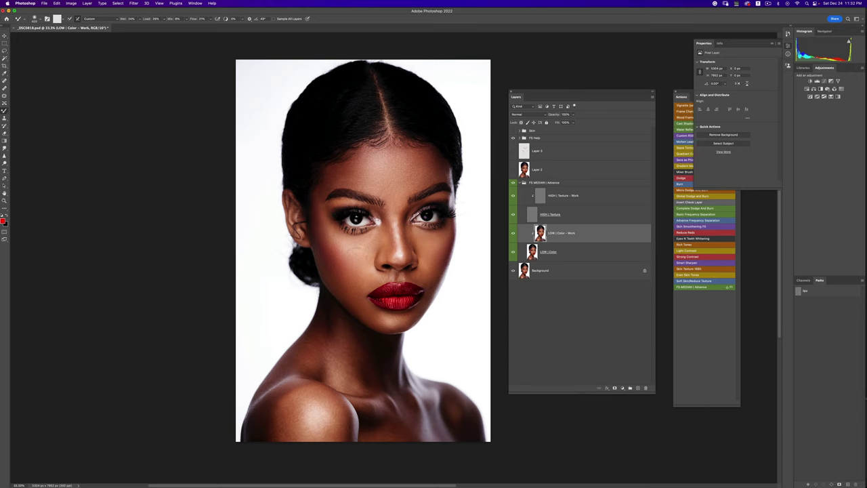
Step: Try blending the cheek at the image's left toward the mouth on LOW | Color - Work, and undo the strokes
mouse_move(334, 255)
mouse_down()
mouse_move(318, 270)
mouse_move(379, 290)
mouse_up()
key(super+z)
key(super+z)
key(super+z)
Step: Hide the FS Help group and compare the portrait with LOW | Color - Work hidden and shown
click(513, 138)
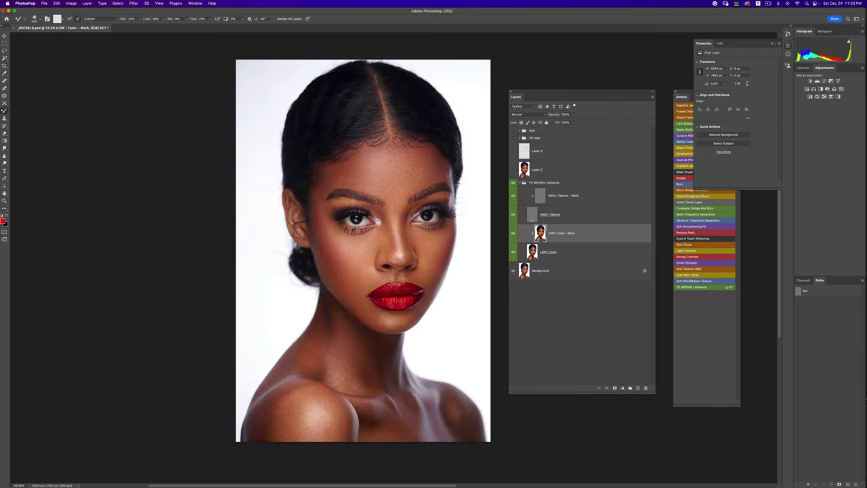
click(513, 232)
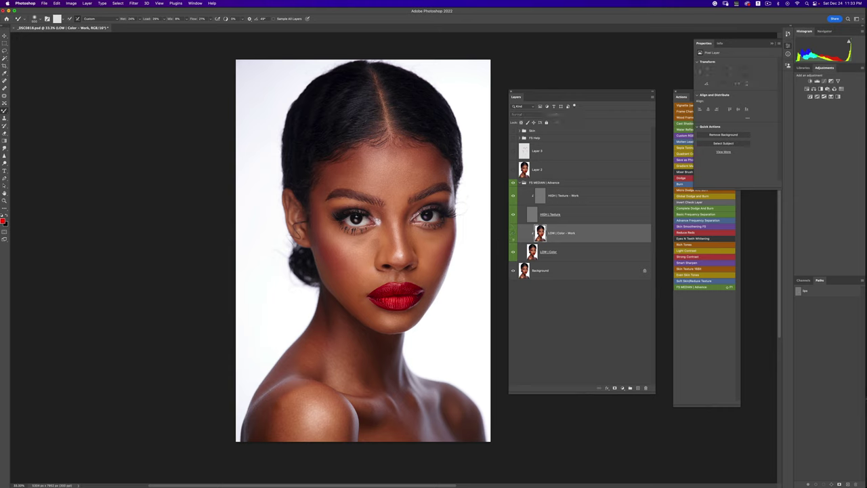
click(513, 233)
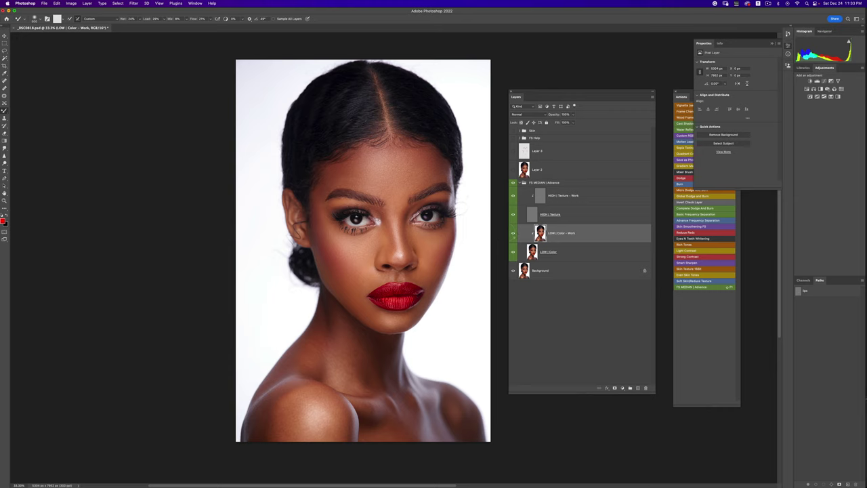
Step: Blend the skin from the forehead to the cheek at the image's left with the Mixer Brush, and show Layer 3's arrows
drag(358, 163, 339, 258)
click(513, 150)
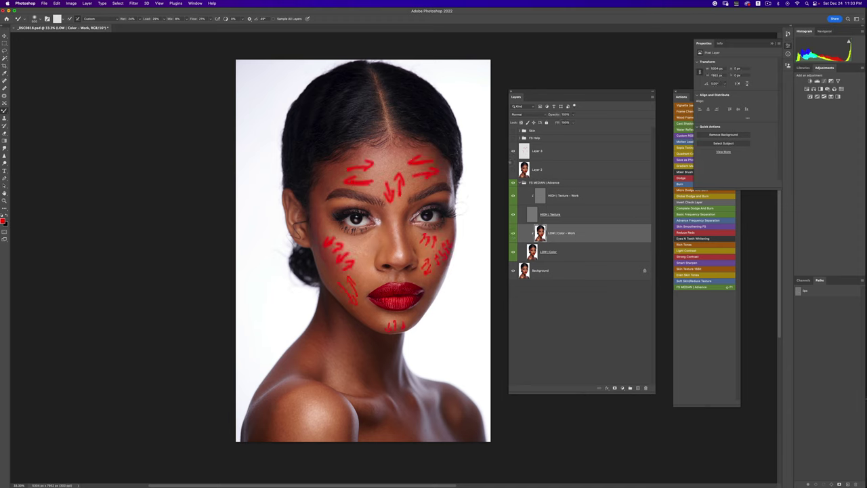